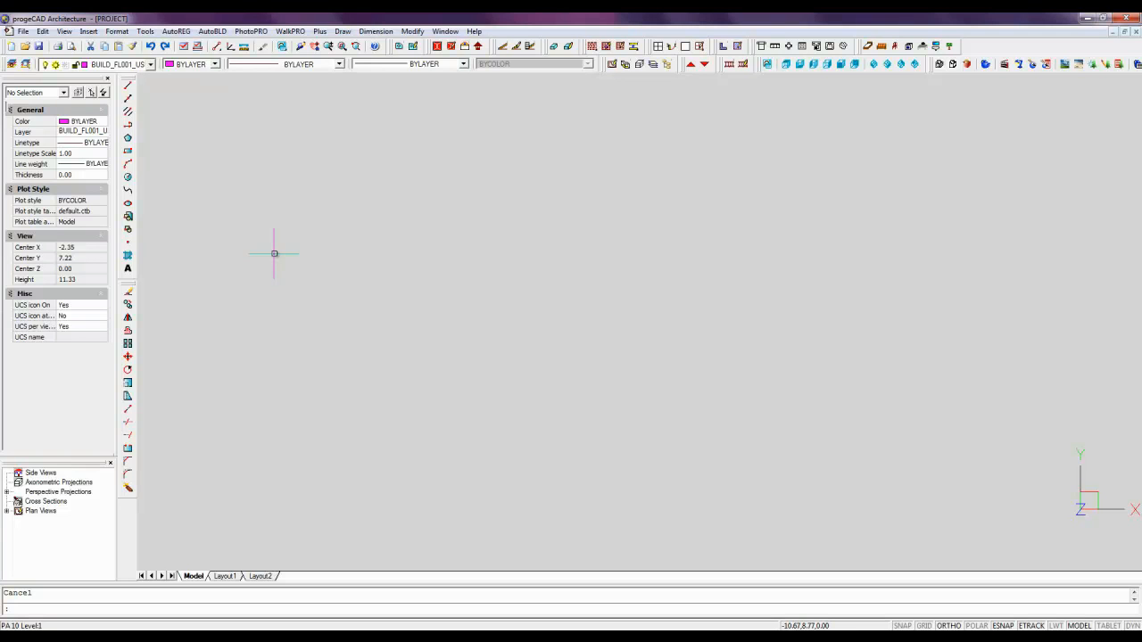
Start a straight outer wall and set its second 3D colour to the material 75 VERDE.
left_click(212, 31)
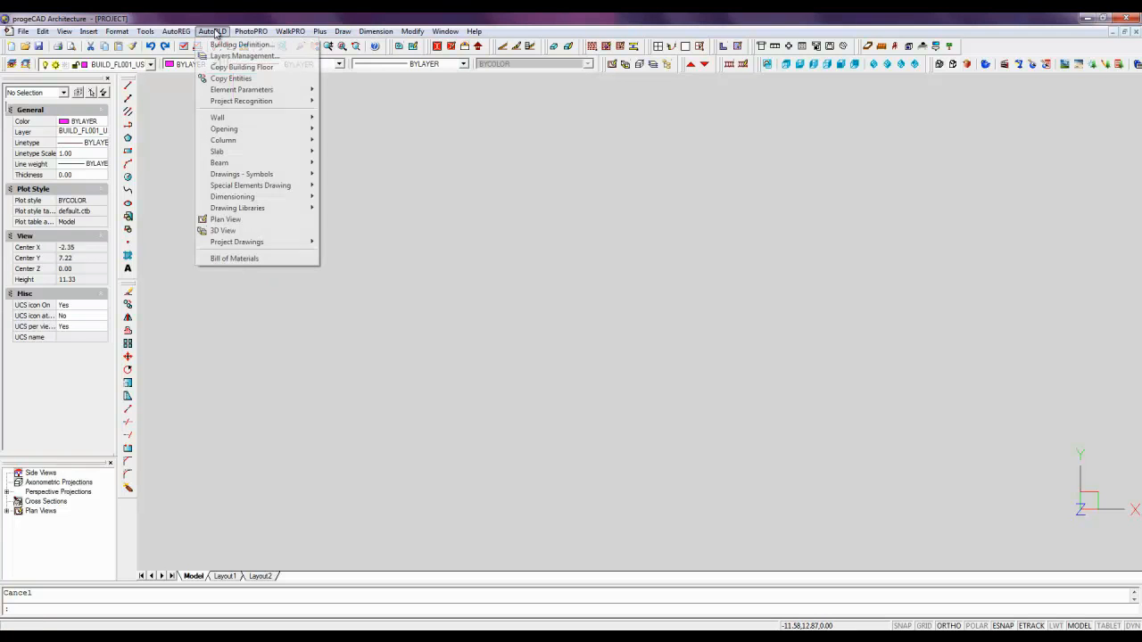
mouse_move(241, 118)
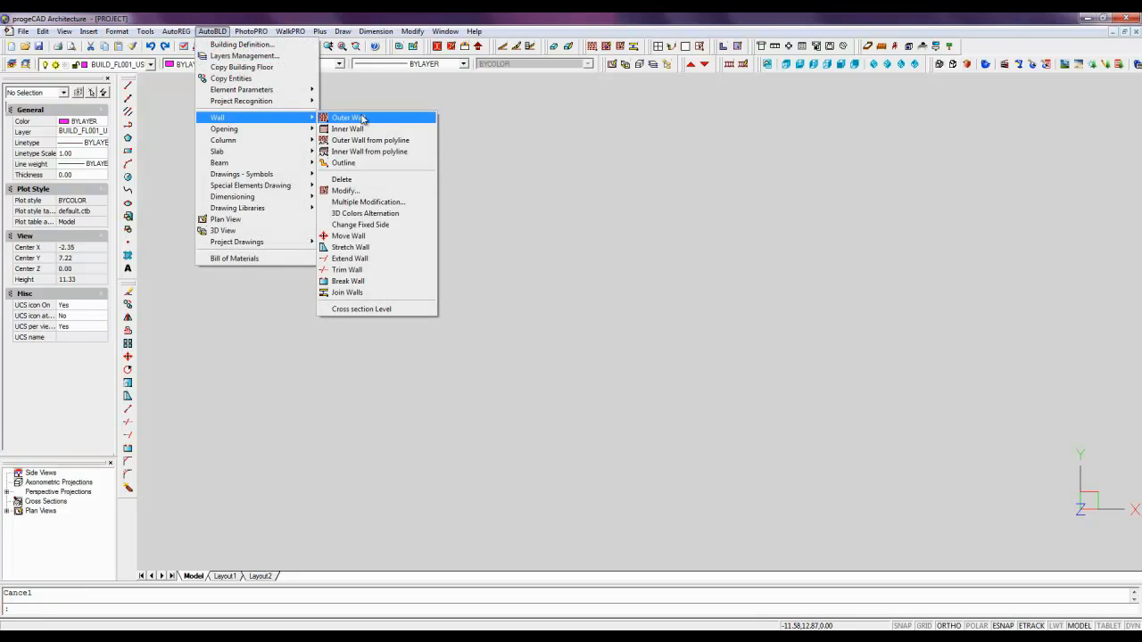
left_click(362, 119)
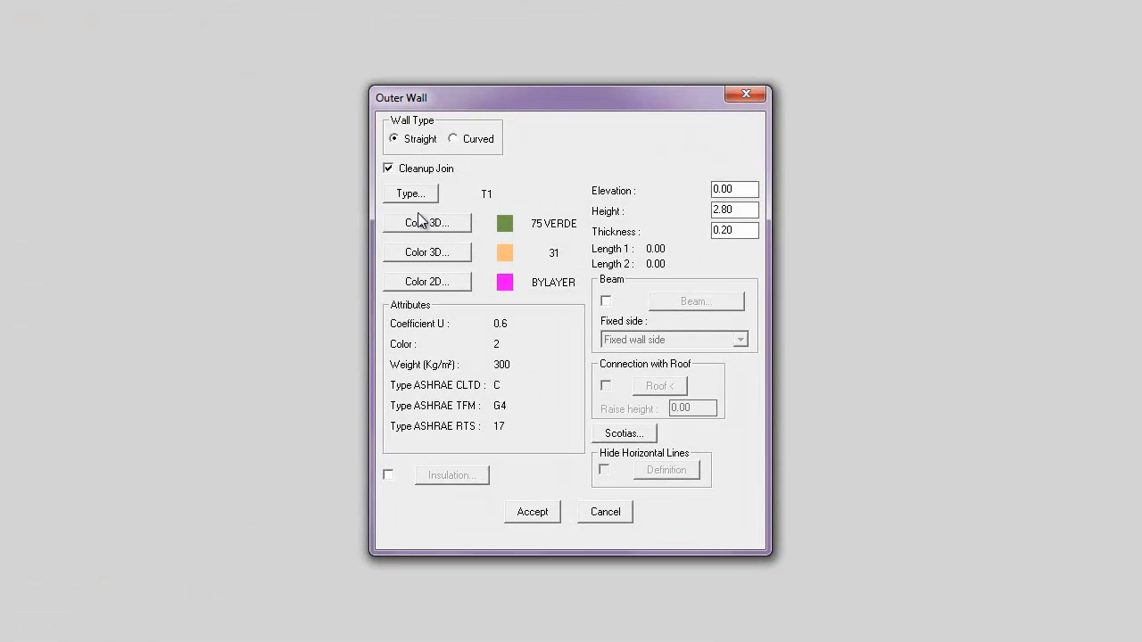
left_click(426, 257)
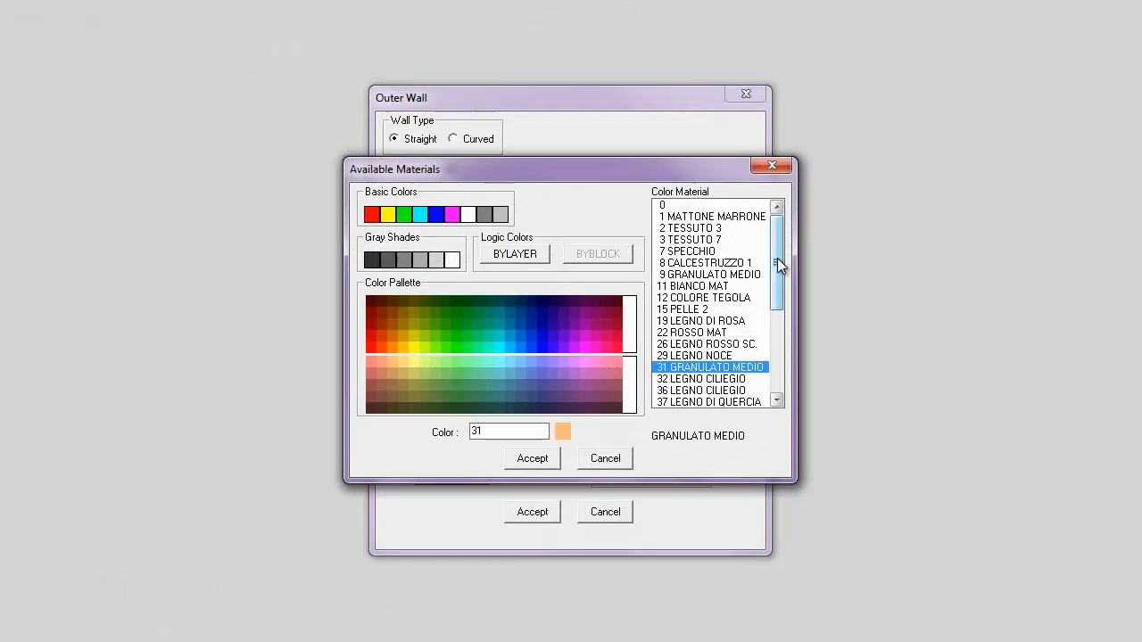
left_click_drag(780, 262, 777, 336)
left_click(721, 317)
left_click(533, 458)
Set the outer wall's 2D colour to blue (5) and its height to 3.00, accepting the wall settings.
left_click(460, 284)
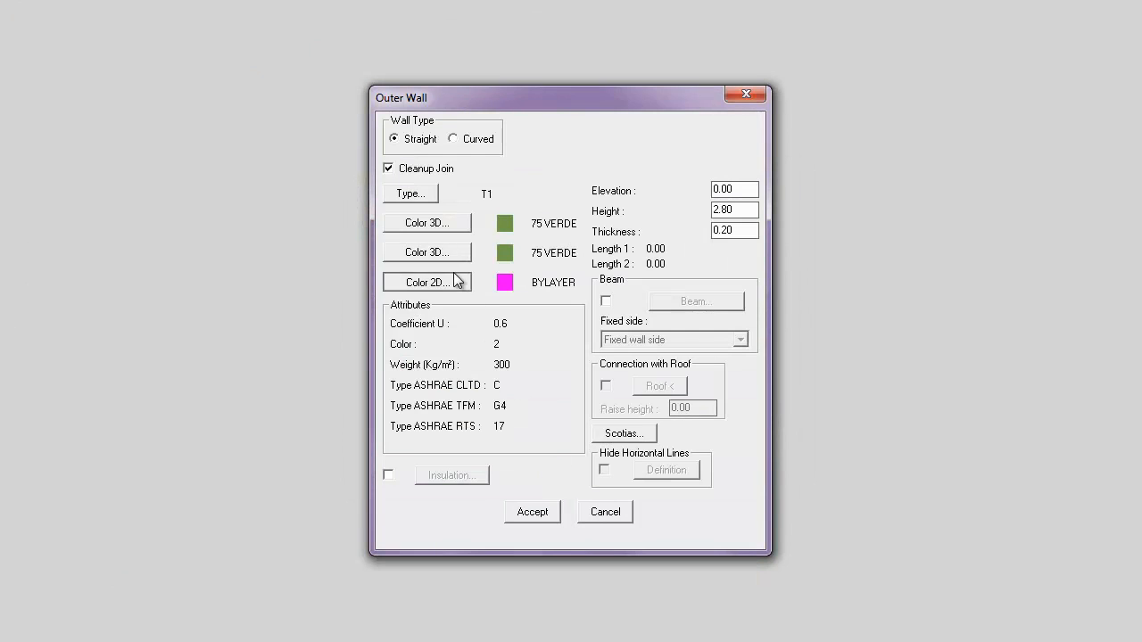
left_click(532, 195)
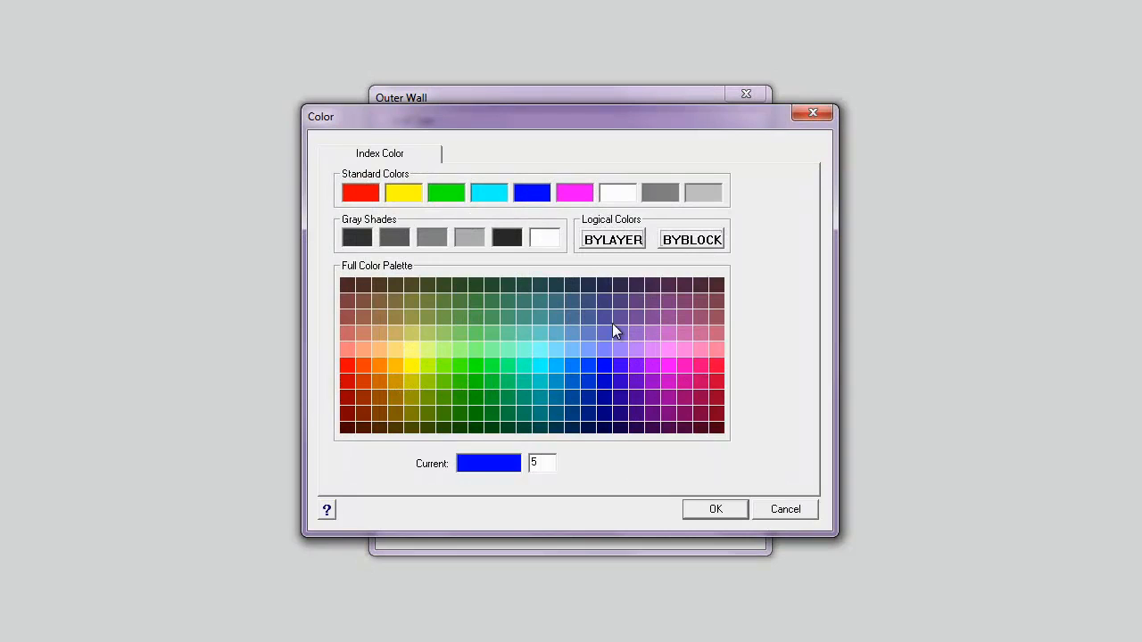
left_click(710, 508)
double_click(737, 210)
type("3.00")
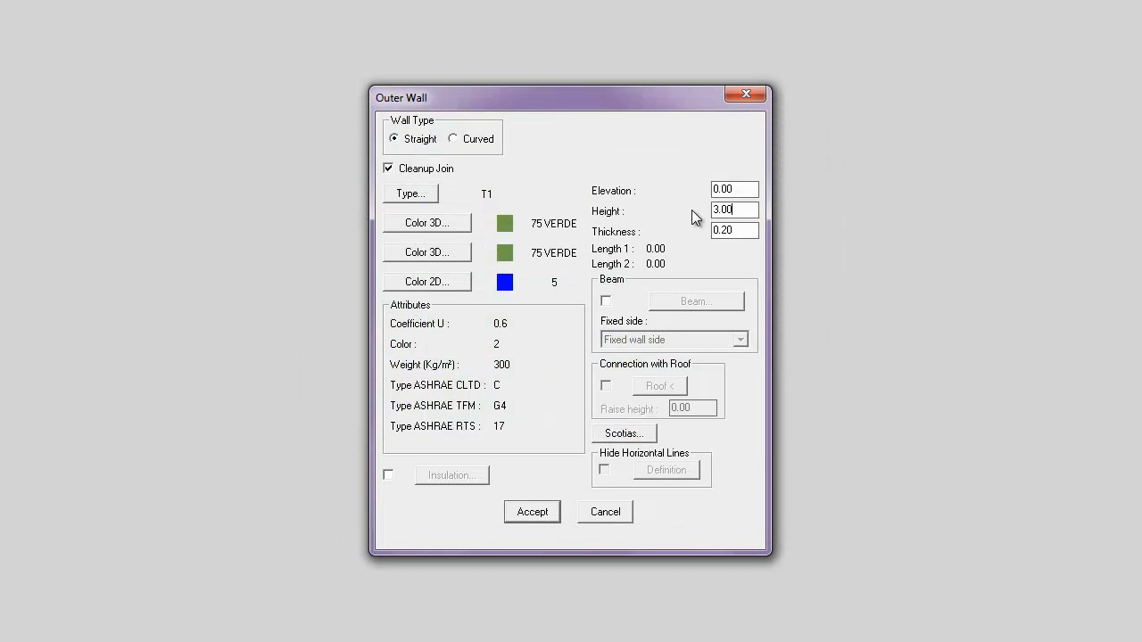
left_click(532, 515)
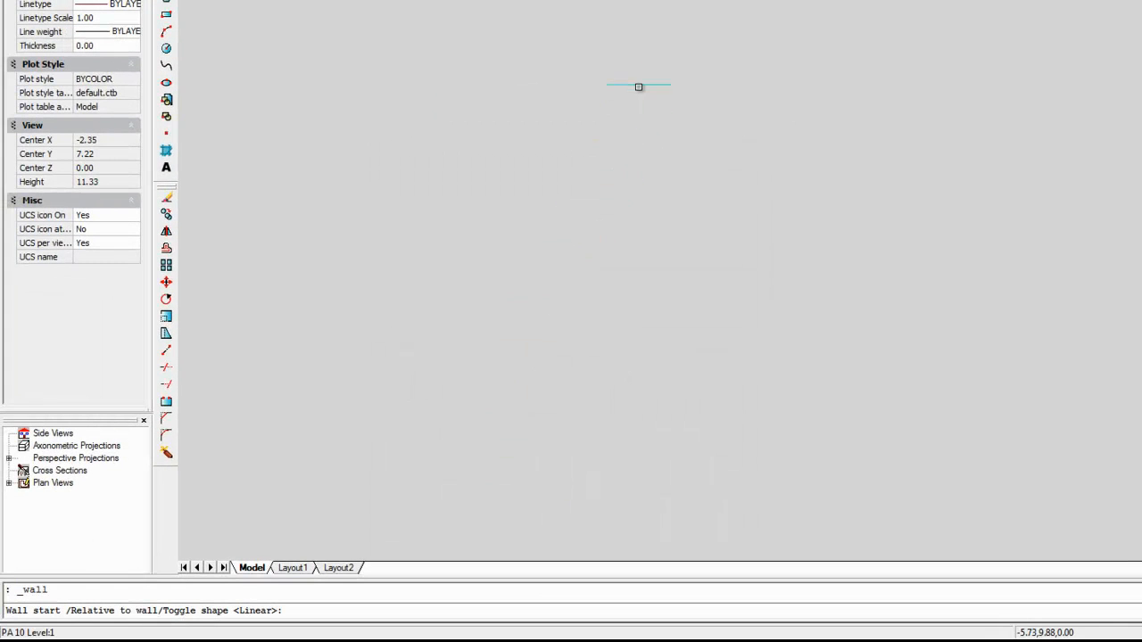
Draw a horizontal outer wall 4 long to the right, then one 5 long downward, with the thickness on the outside.
left_click(639, 85)
type("4")
key("Return")
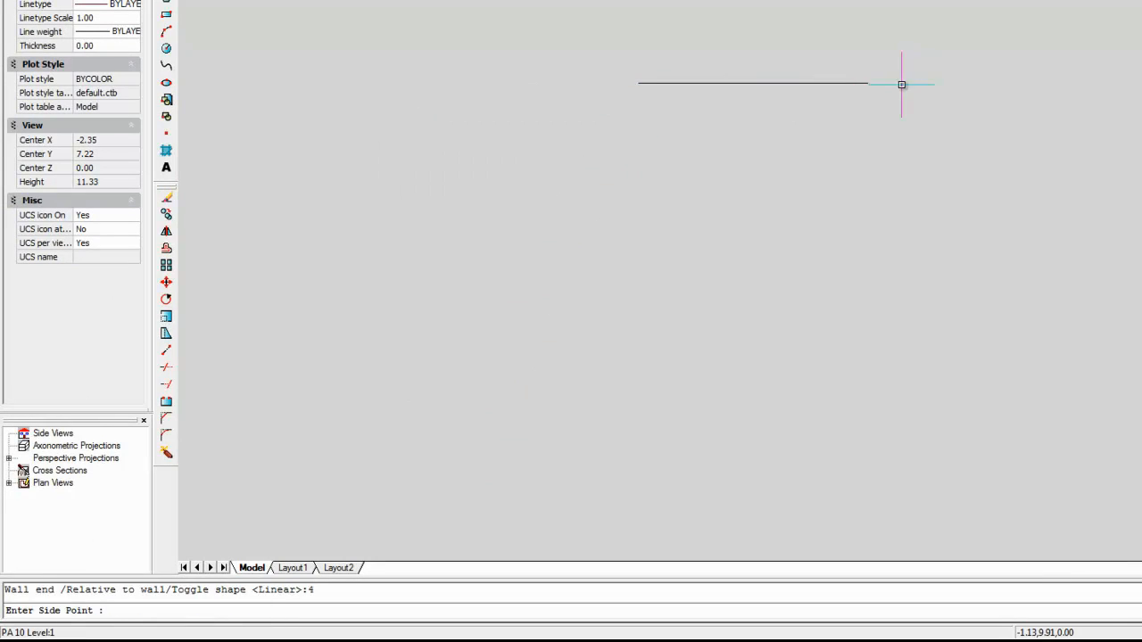
left_click(865, 11)
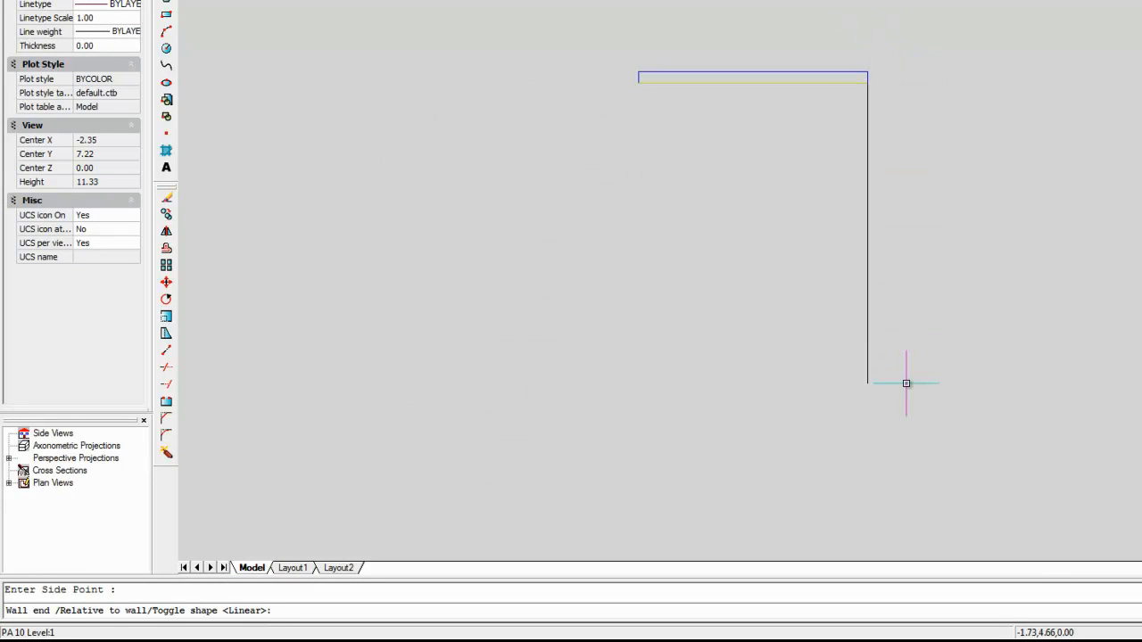
type("5")
key("Return")
left_click(994, 375)
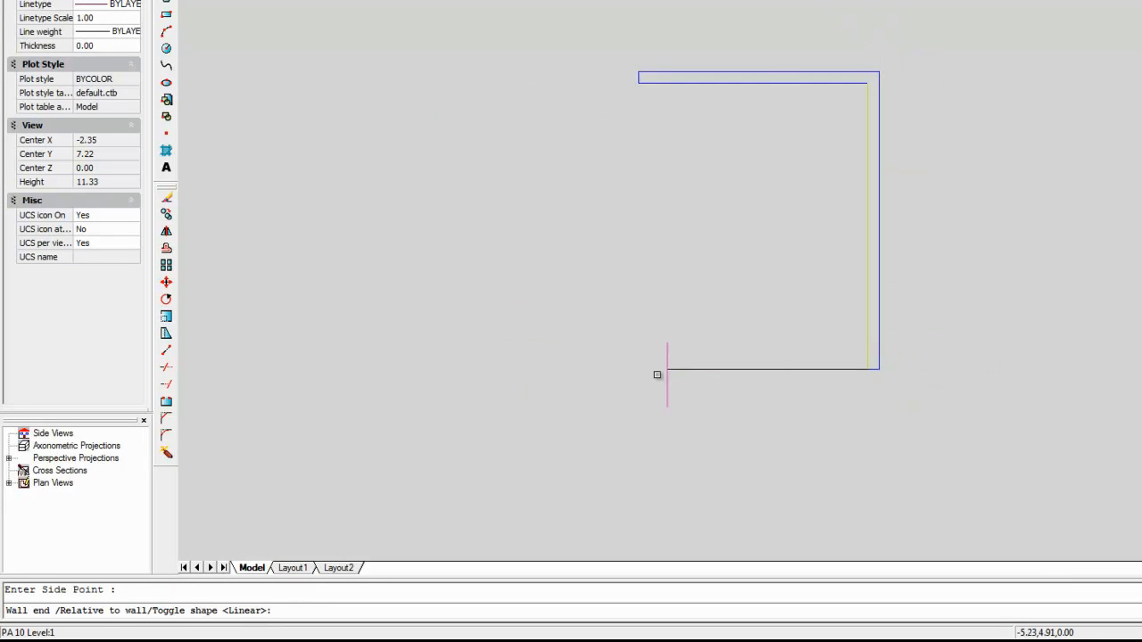
Continue the outline with a wall 7 long to the left and a wall 3 long upward, thickness outward.
type("7")
key("Return")
left_click(448, 462)
type("3")
key("Return")
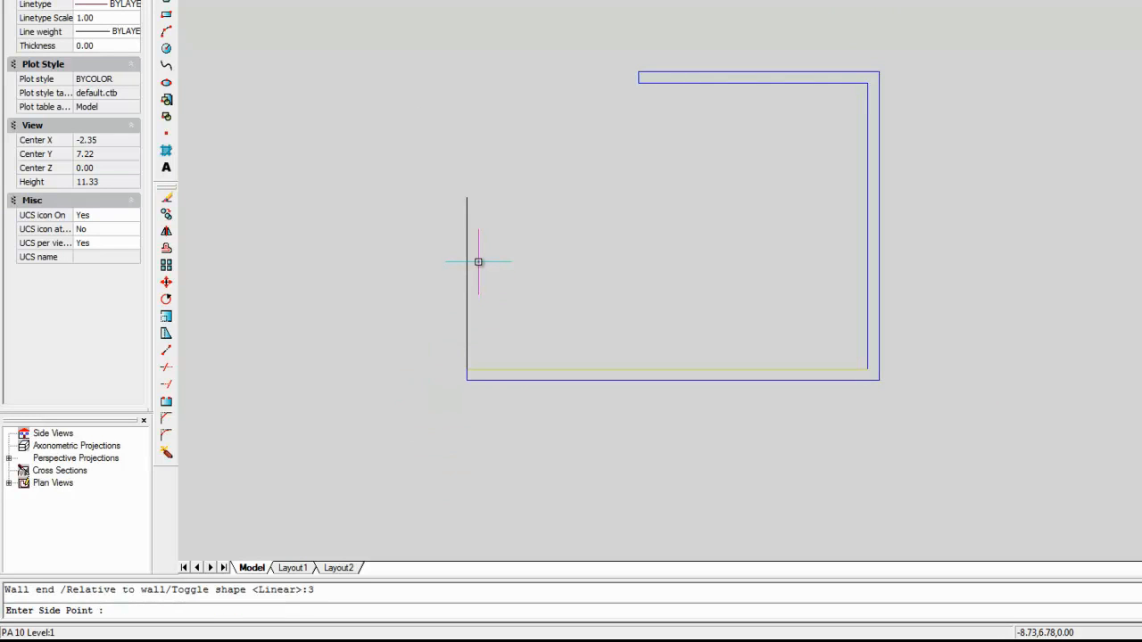
left_click(428, 228)
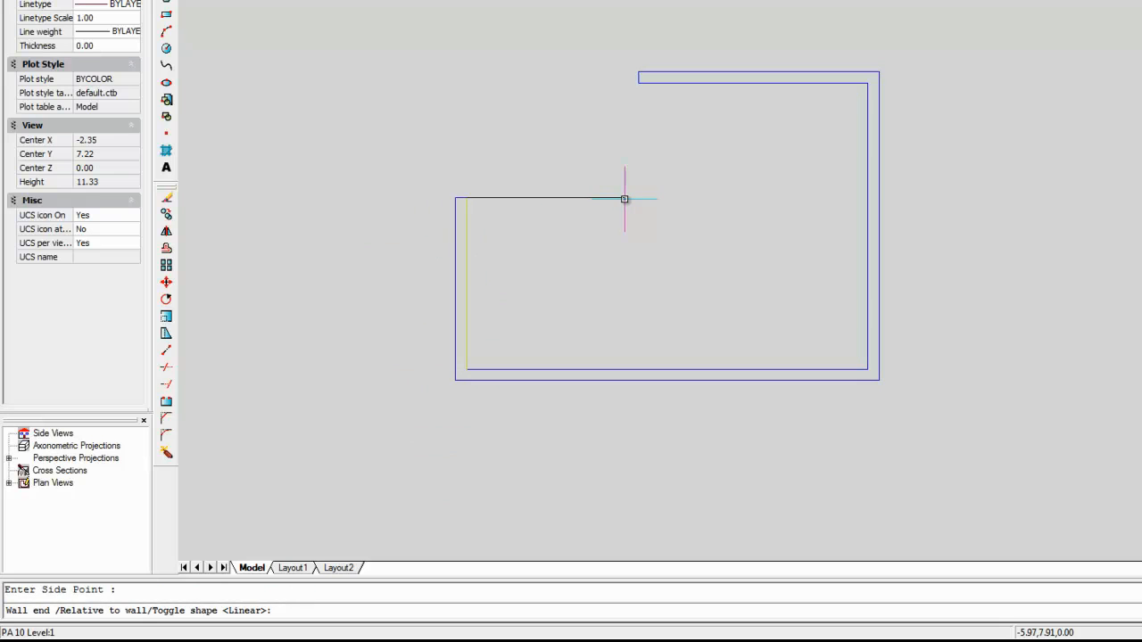
Close the L-shaped outline with a wall to the right and one up to the first wall's start, thickness outward.
key("Return")
left_click(604, 117)
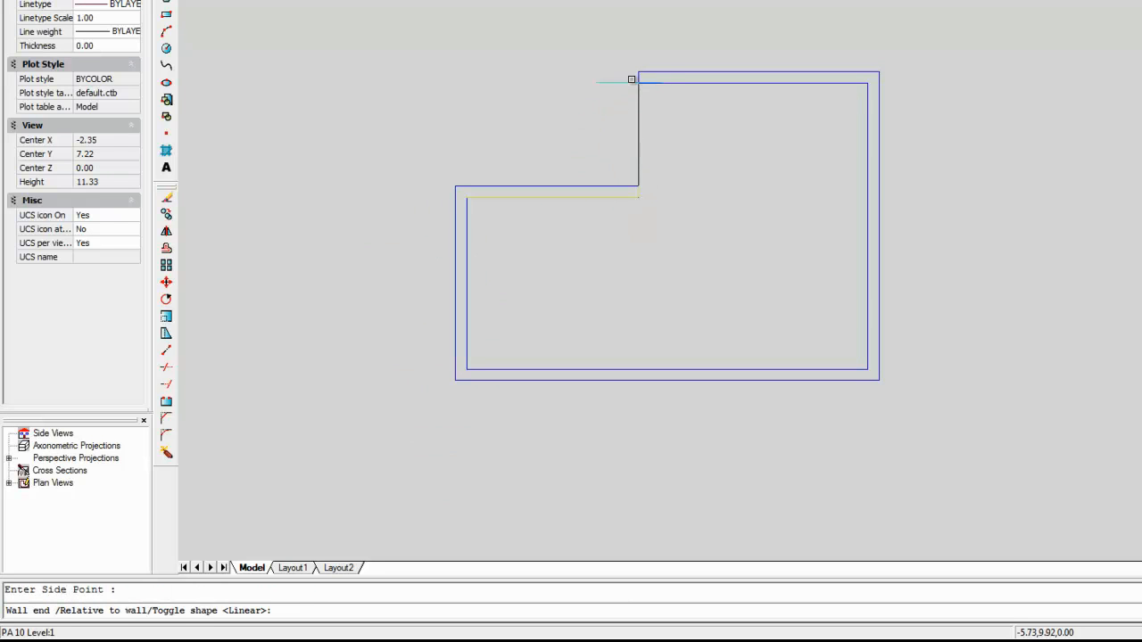
left_click(637, 71)
left_click(619, 69)
key("Escape")
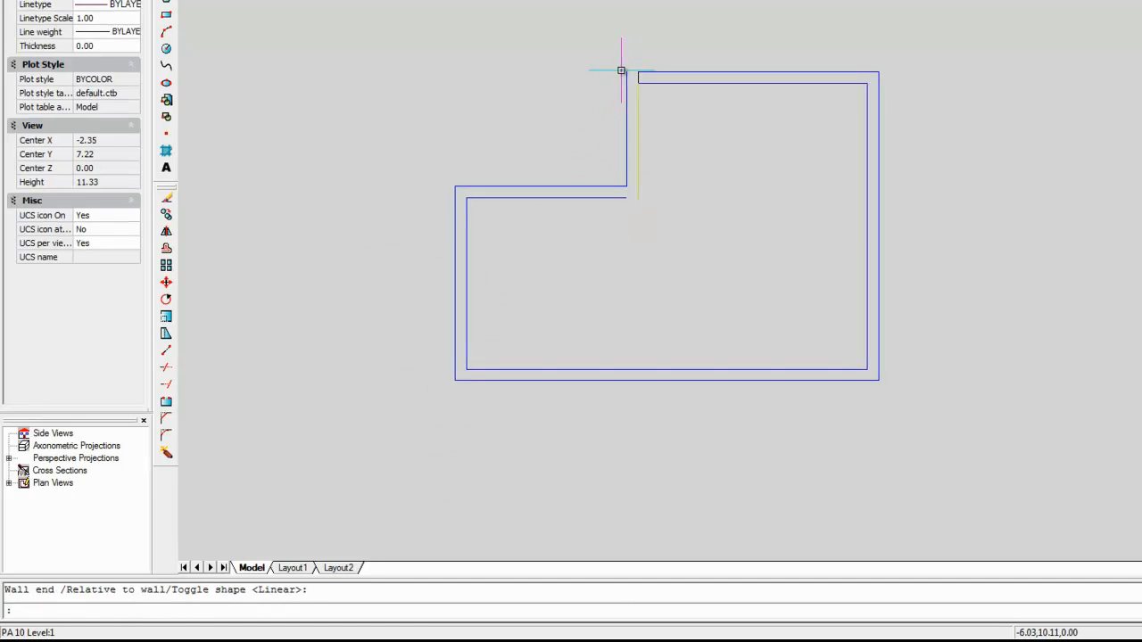
Display the walls in the 3D view and accept Circumambient Lighting as the rendering function.
left_click(704, 0)
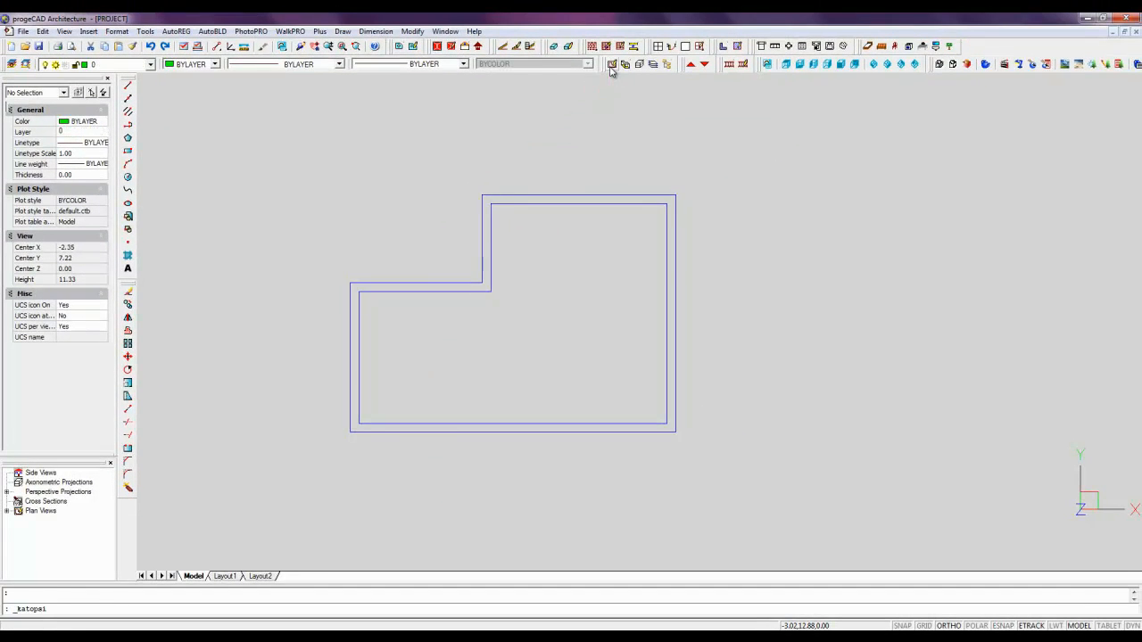
left_click(627, 64)
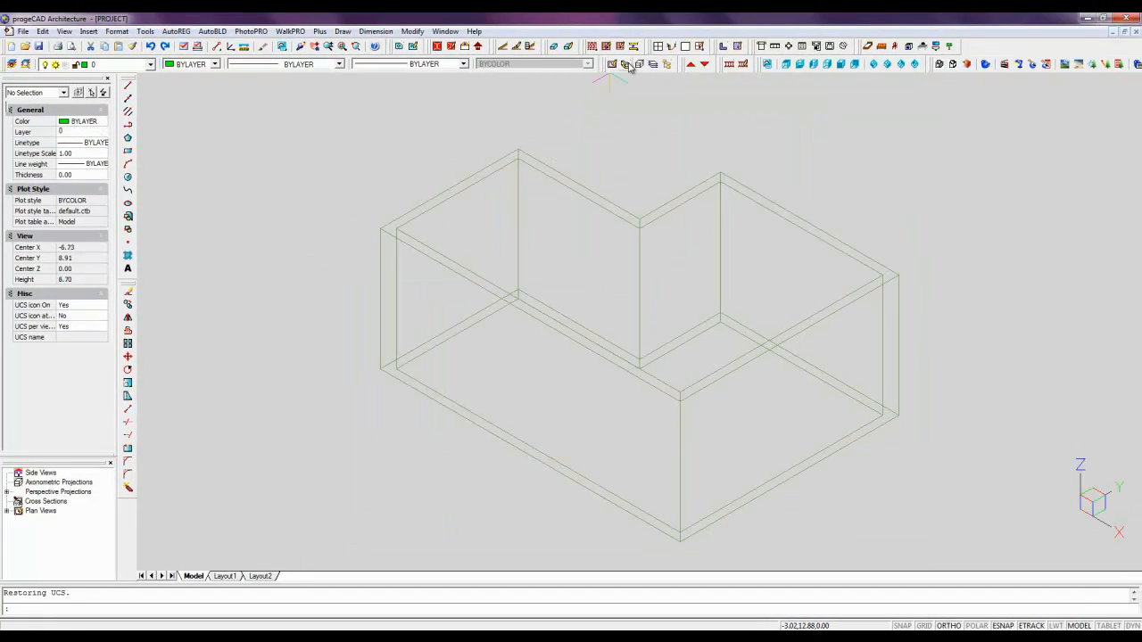
left_click(251, 31)
left_click(271, 189)
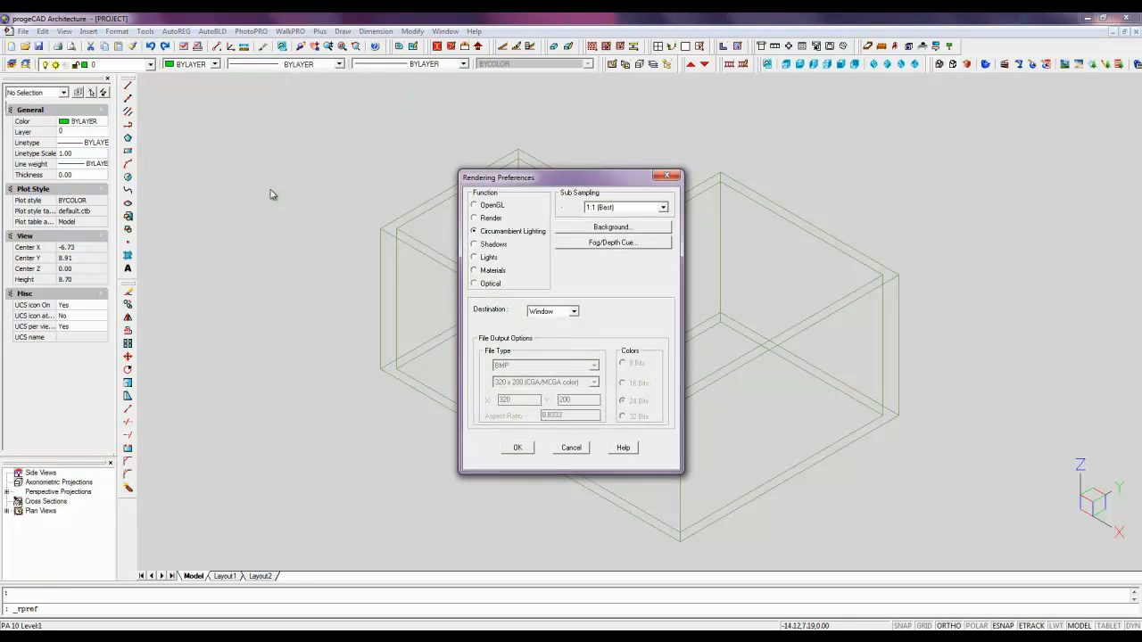
left_click(517, 448)
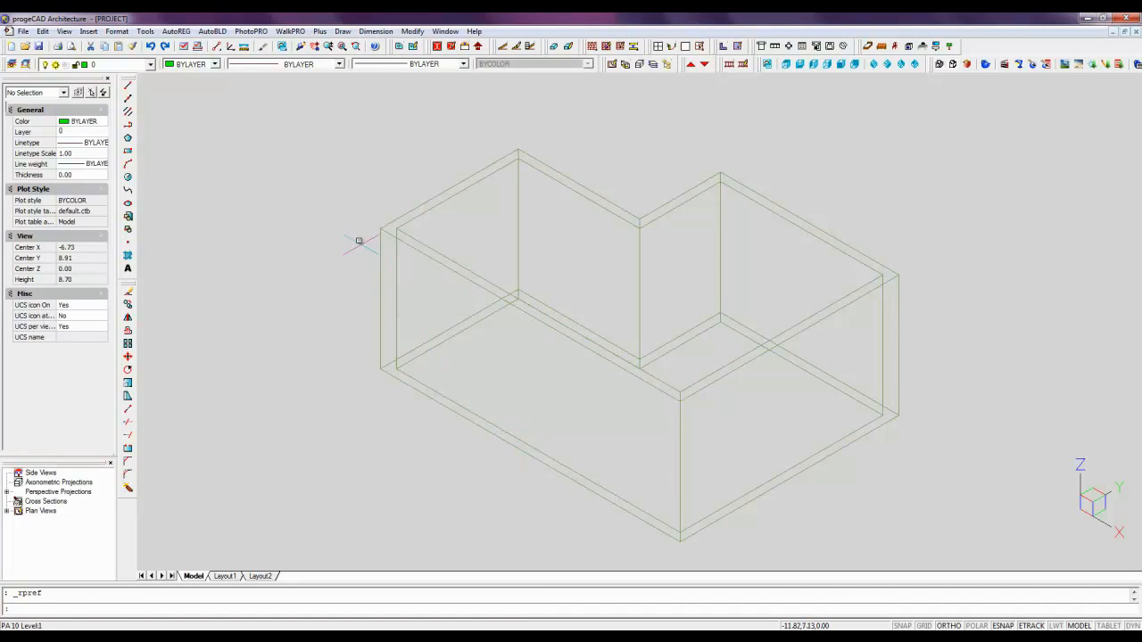
Render the walls and orbit the model so that the long front wall faces the viewer.
left_click(250, 32)
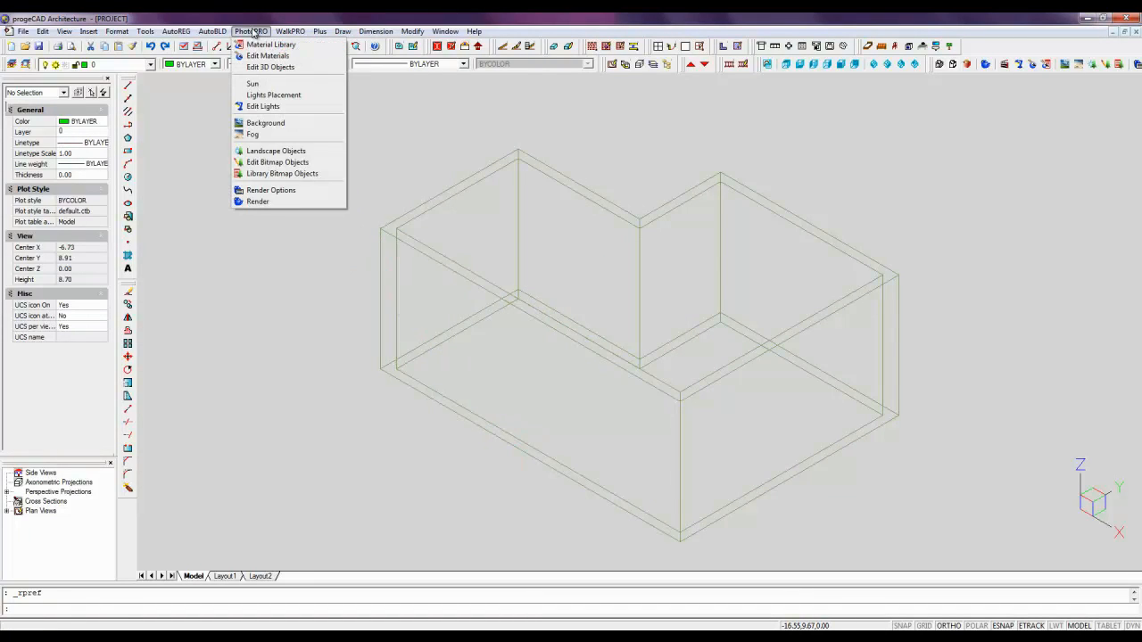
left_click(265, 201)
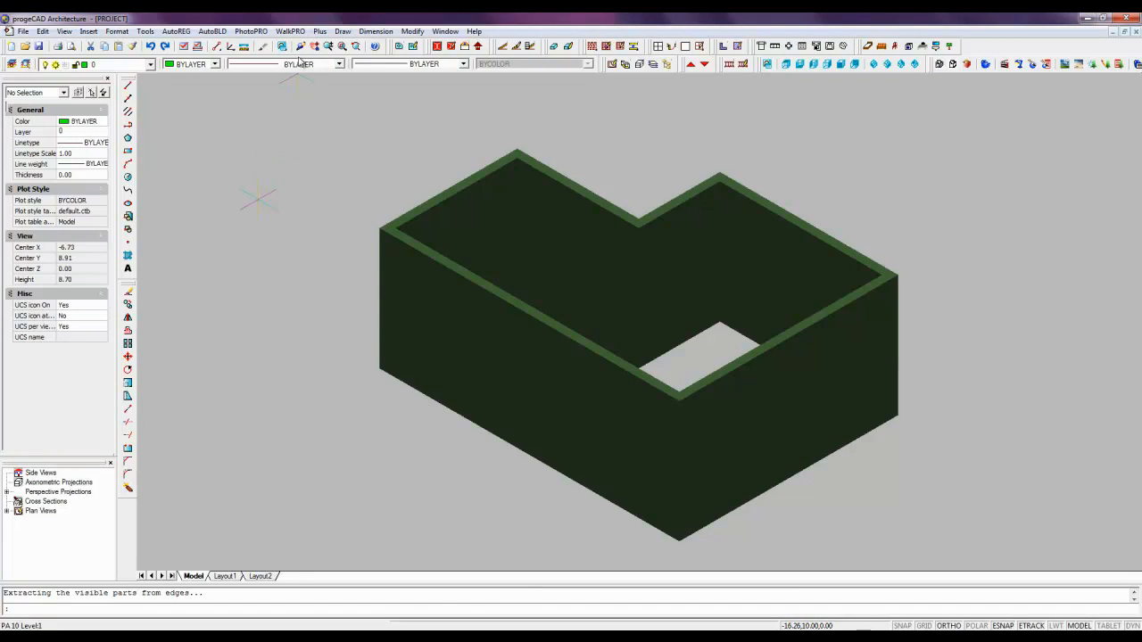
mouse_move(302, 192)
left_mouse_down()
mouse_move(262, 186)
mouse_move(550, 484)
mouse_move(645, 492)
mouse_move(671, 546)
mouse_move(905, 444)
mouse_move(527, 438)
mouse_move(529, 451)
left_mouse_up()
key("Escape")
Start a window opening and choose the parametric design 4, two panels, casement, orthogonal, cubits.
left_click(212, 31)
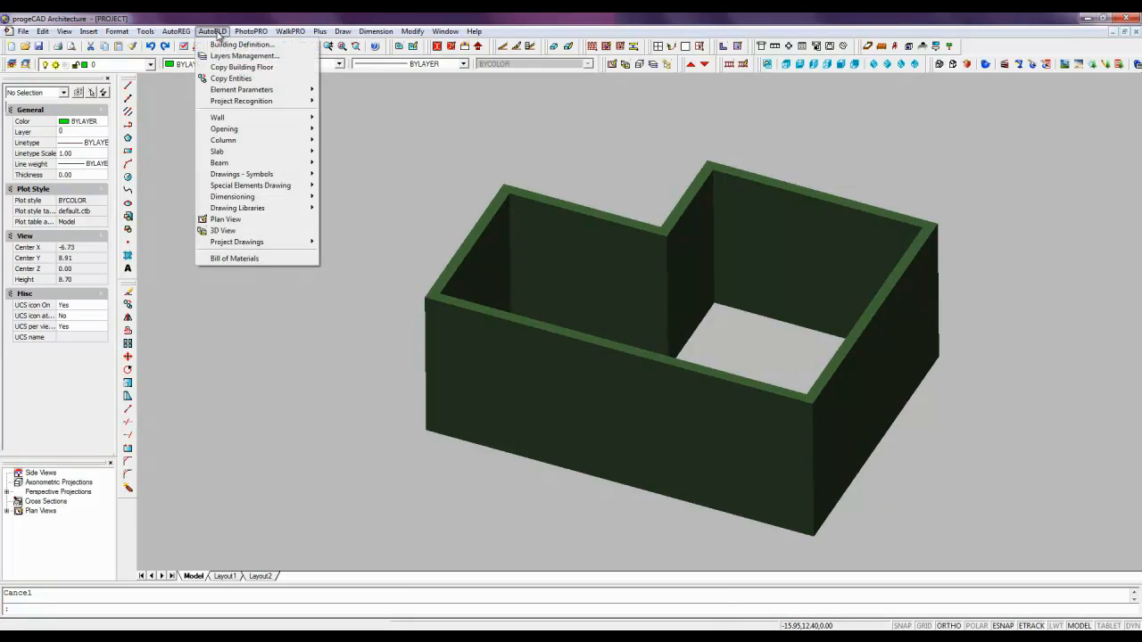
mouse_move(264, 132)
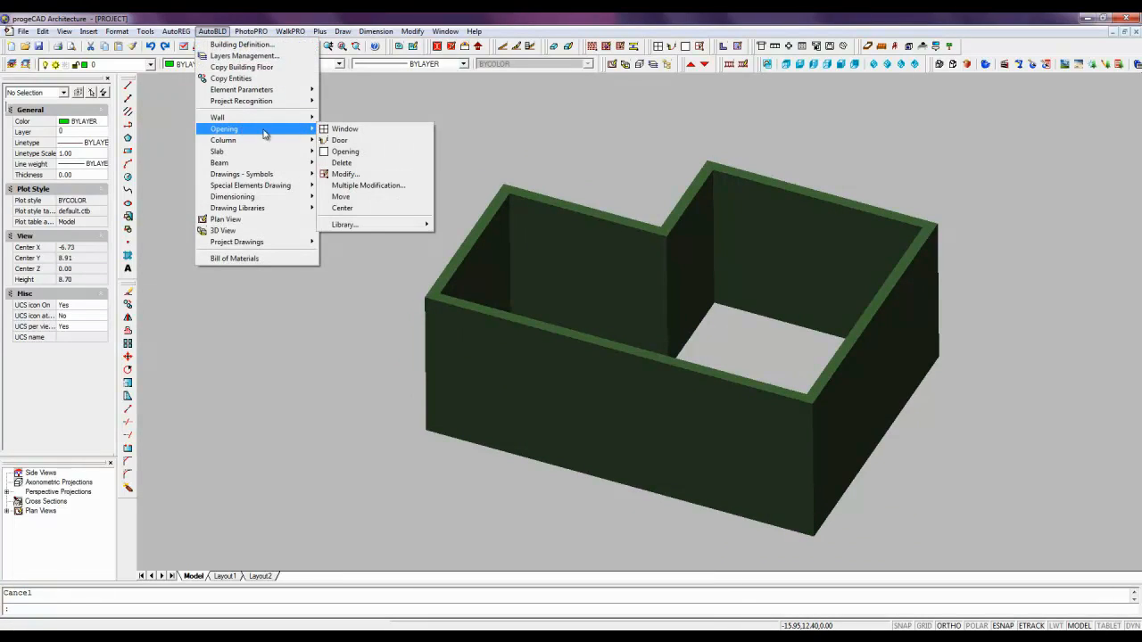
left_click(352, 130)
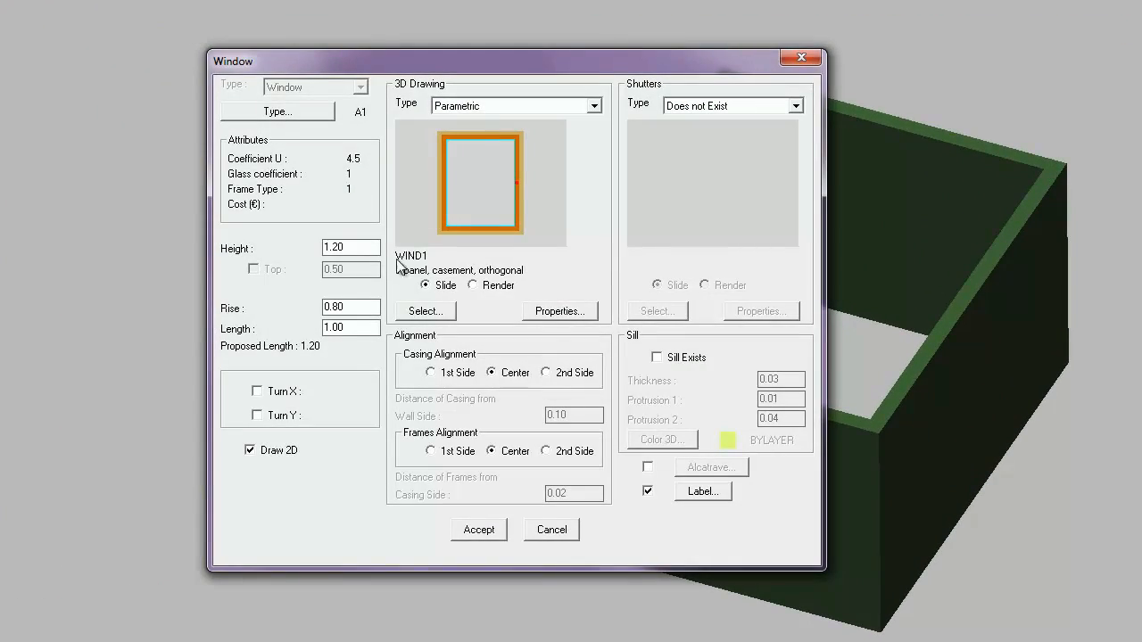
left_click(424, 312)
left_click(832, 263)
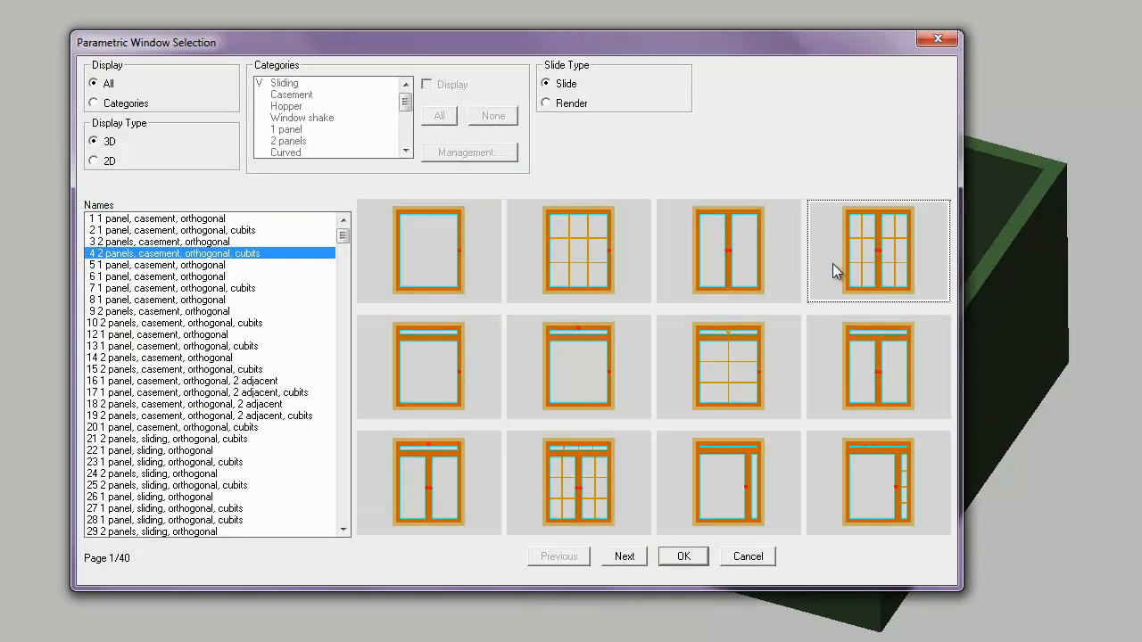
left_click(681, 553)
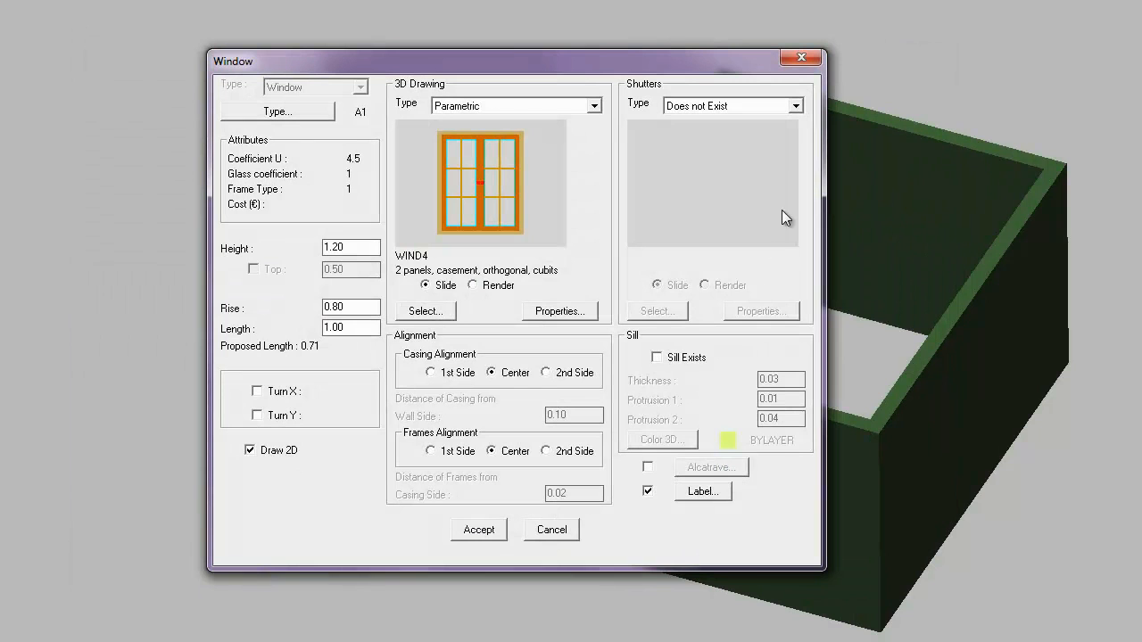
Give the window parametric shutters of design 2, two panels, casement.
left_click(797, 107)
left_click(775, 124)
left_click(659, 312)
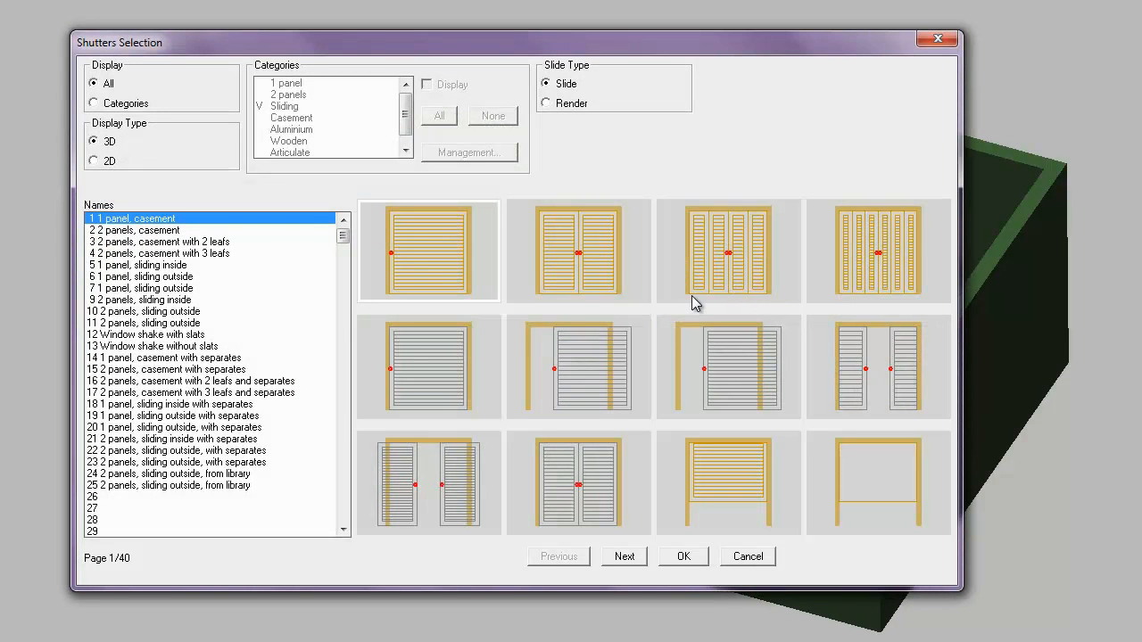
left_click(614, 284)
left_click(684, 556)
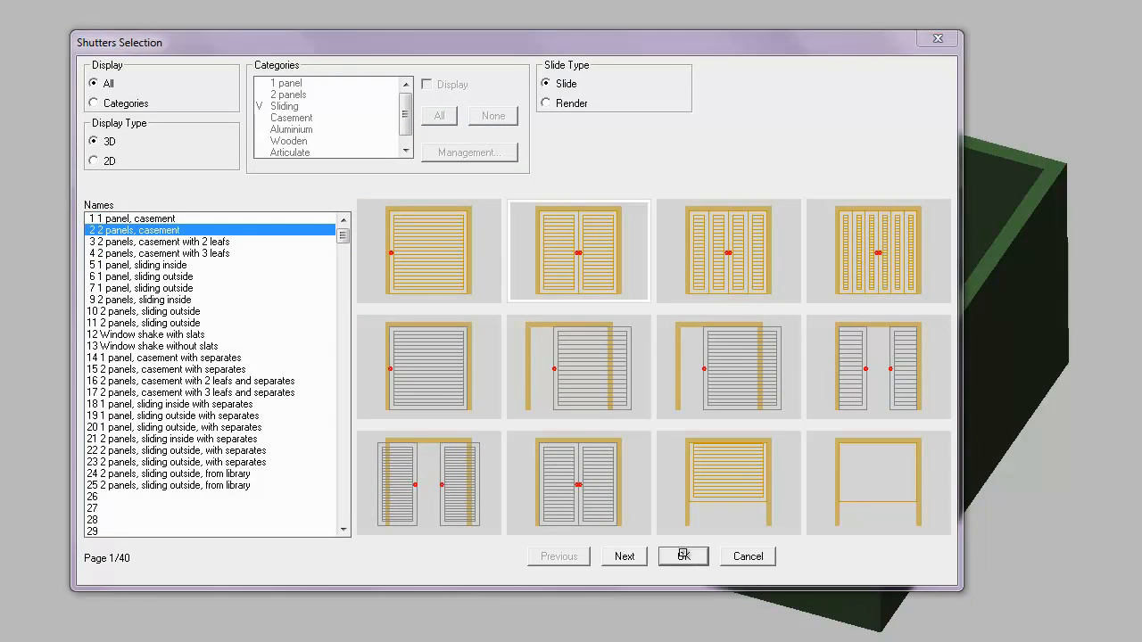
Set the scale of the window's opening label to 0.60.
left_click(701, 492)
left_click_drag(571, 377, 526, 377)
type("0.60")
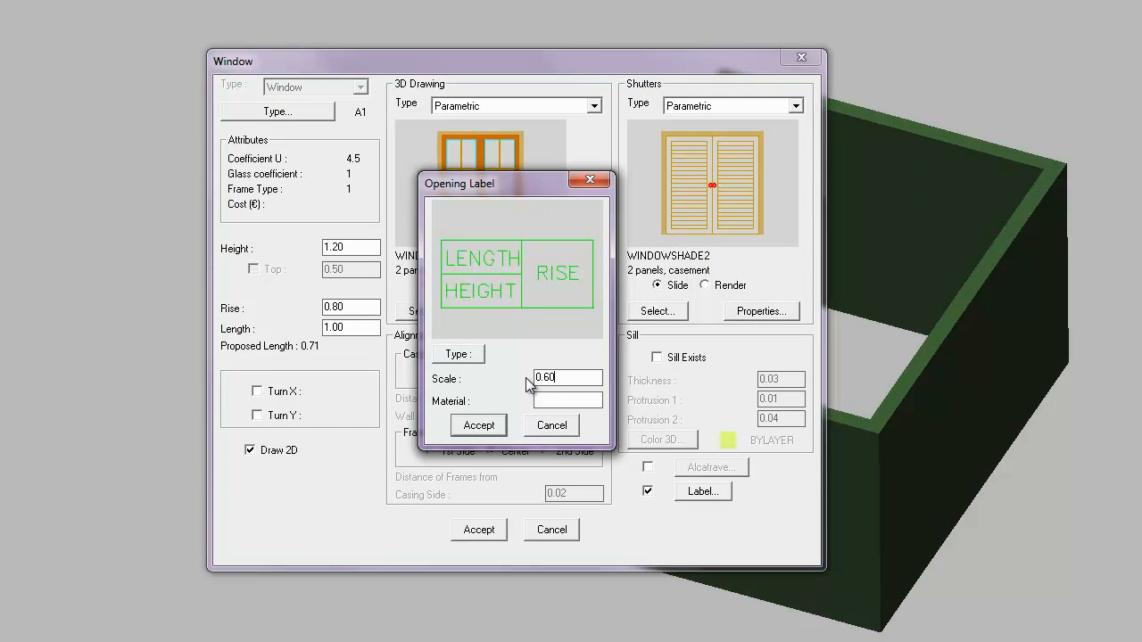
left_click(473, 428)
Set the window's rise to 1.00 and length to 1.30 and enable Turn X, accepting the window settings.
left_click_drag(365, 307, 311, 303)
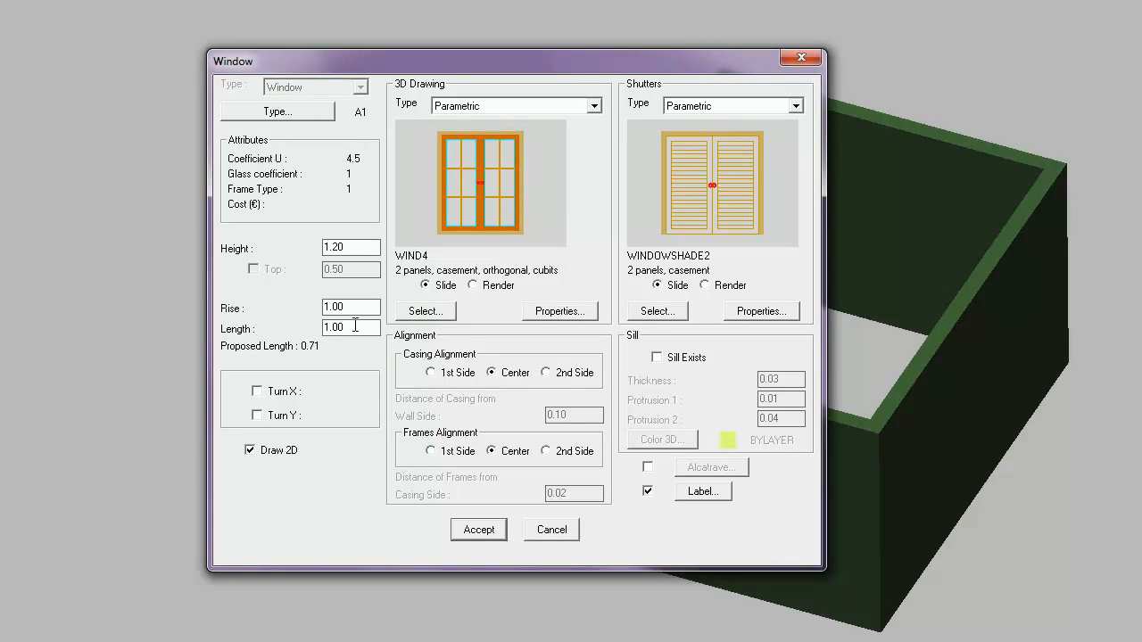
left_click(257, 391)
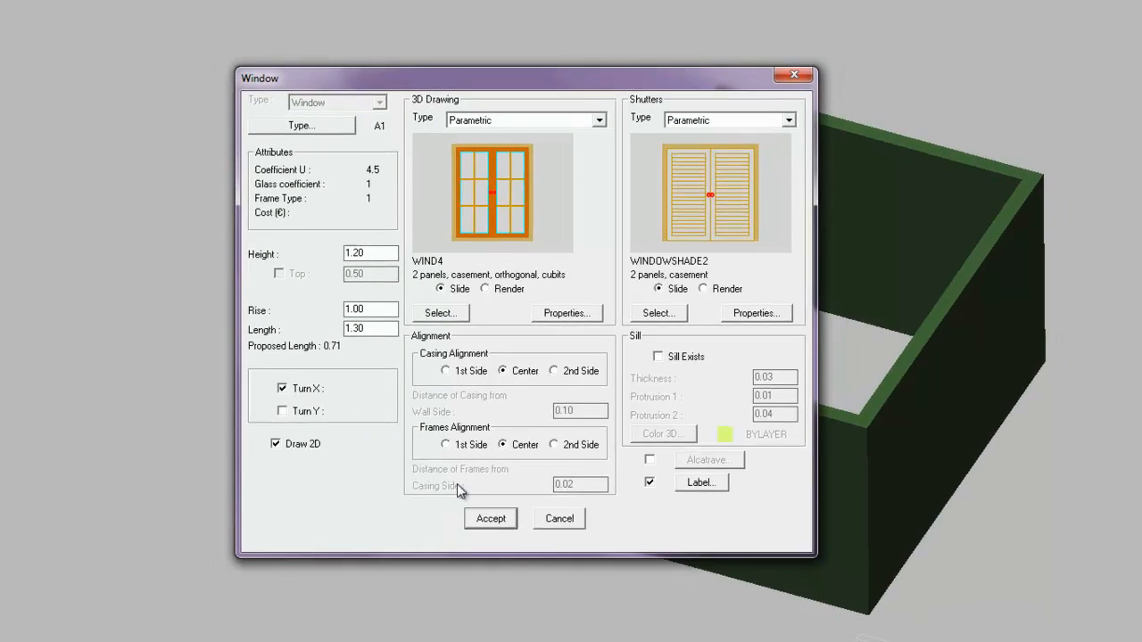
left_click(478, 530)
Insert the window into the long front wall with its first point at 1,0 and place its label outside the wall.
left_click(545, 464)
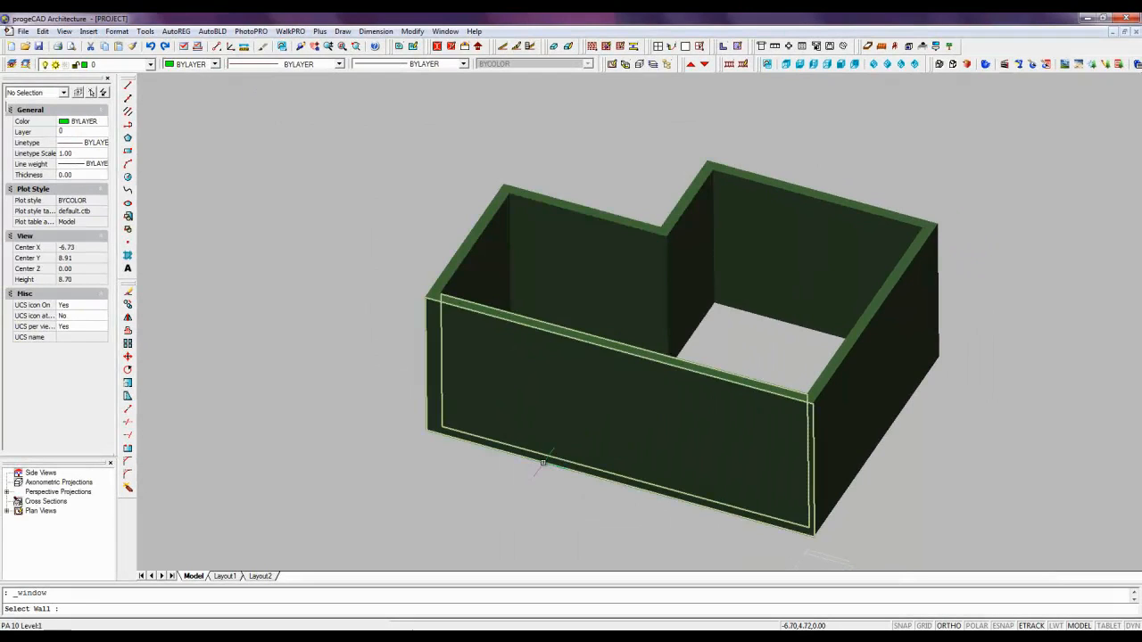
key("Return")
type("1,")
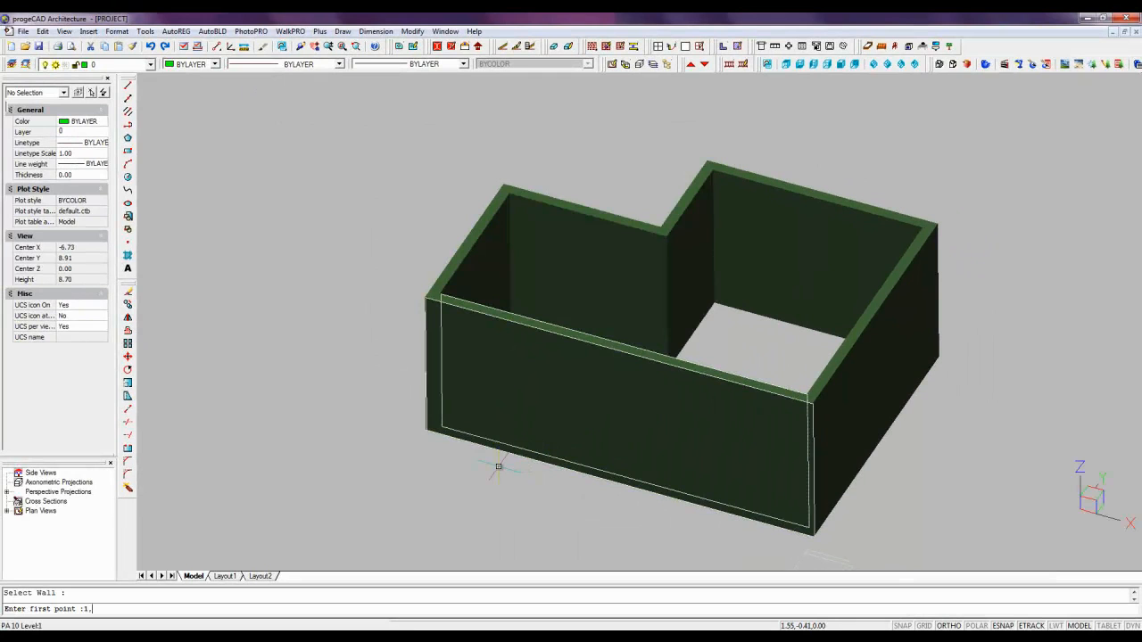
type("0")
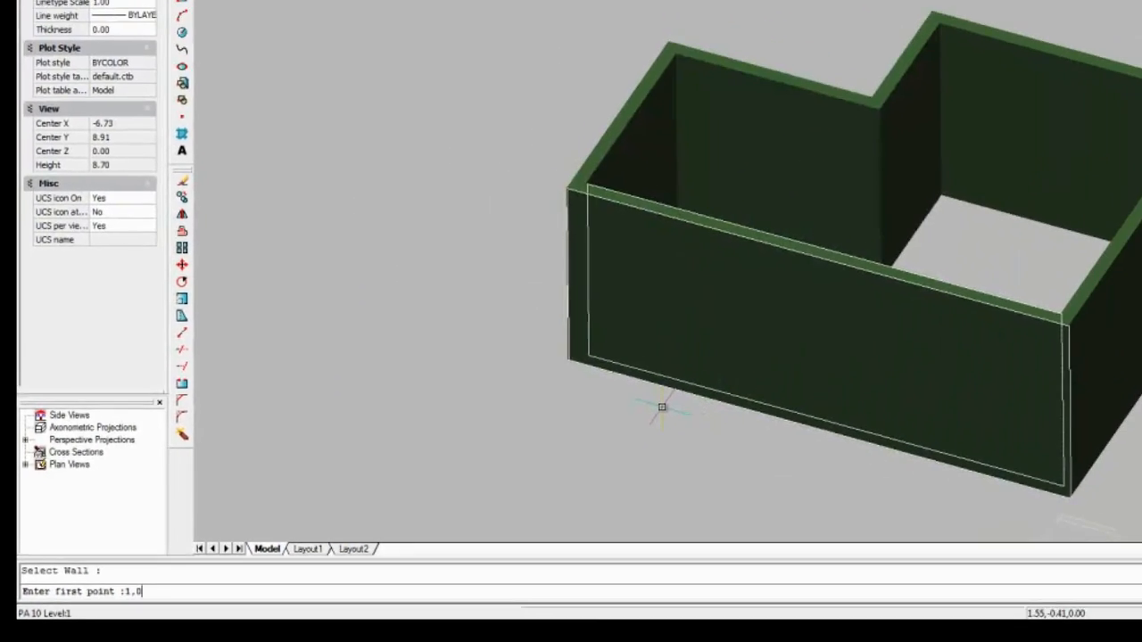
key("Return")
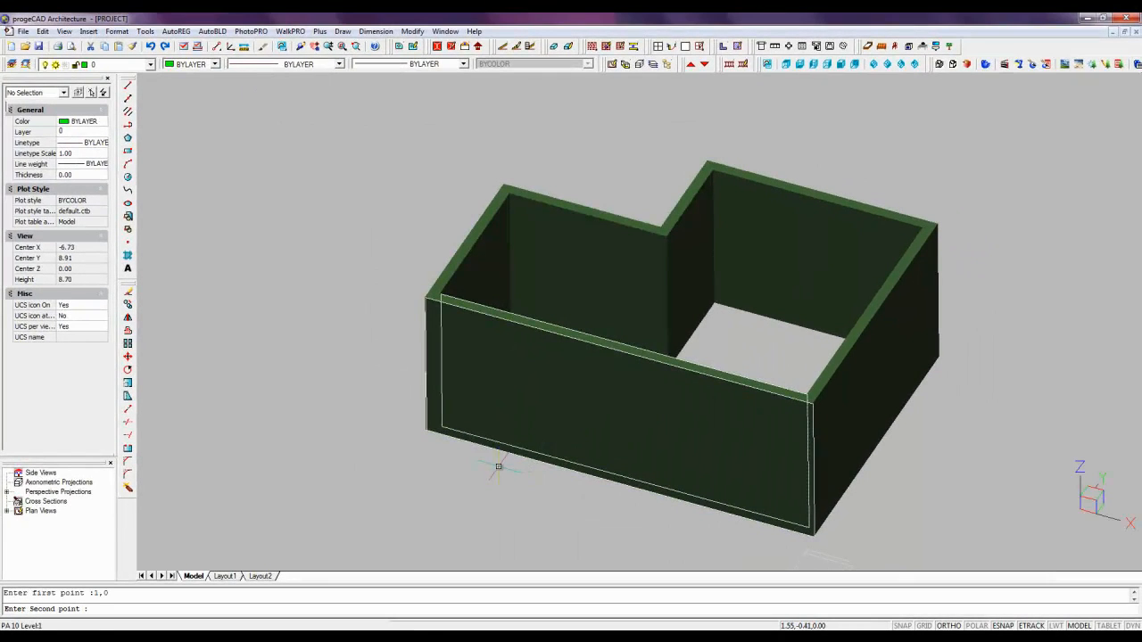
left_click(526, 473)
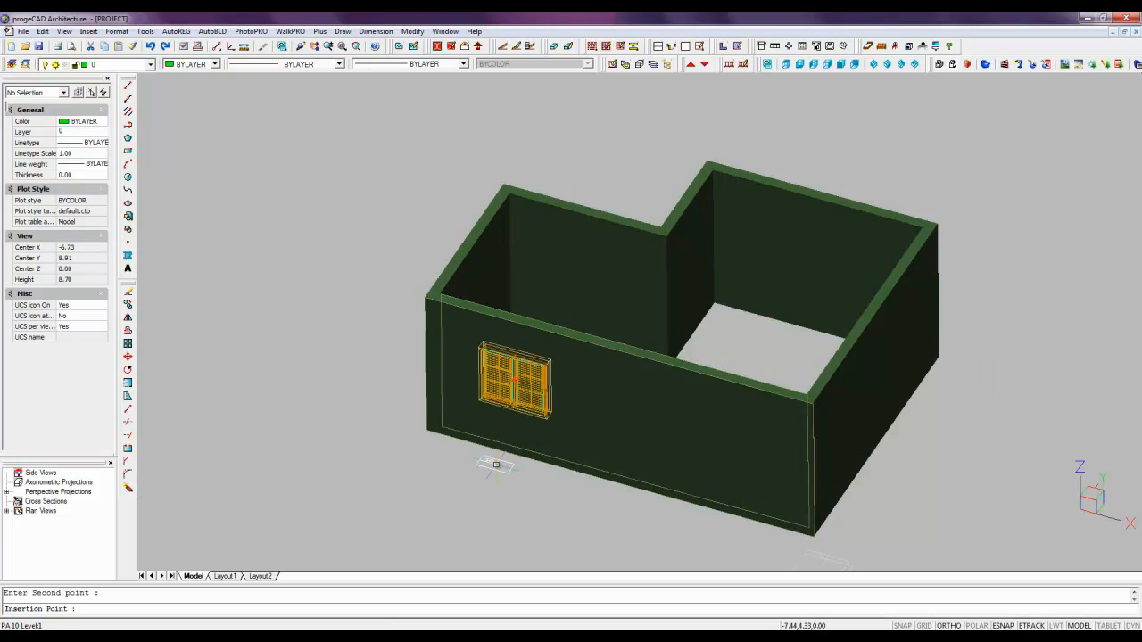
left_click(503, 463)
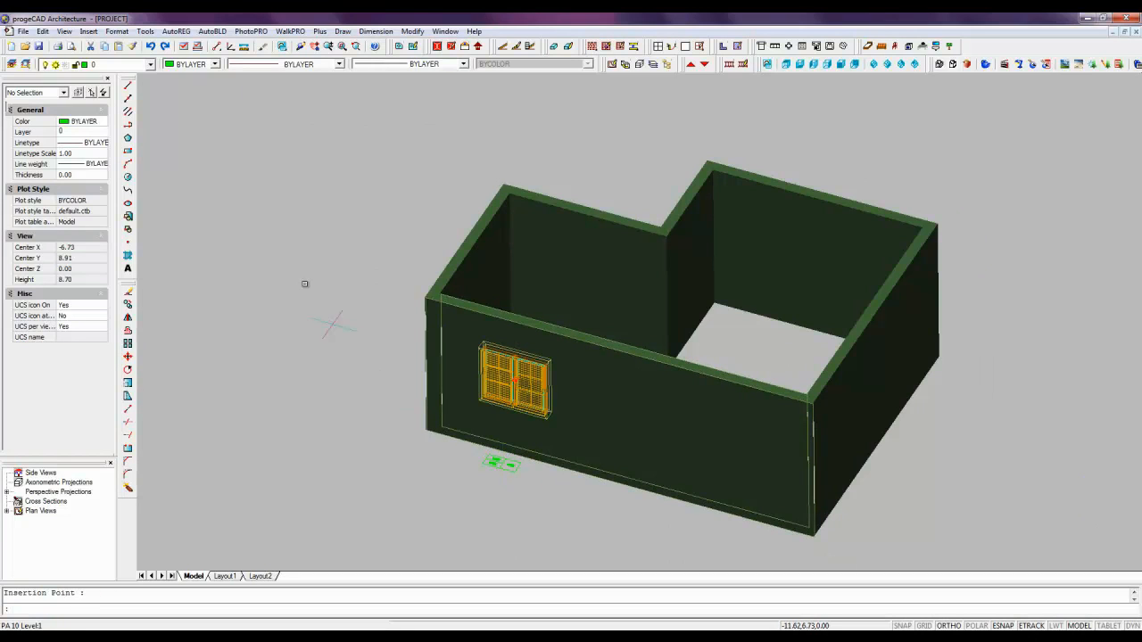
Hide the opening labels through the building's layers management.
left_click(212, 31)
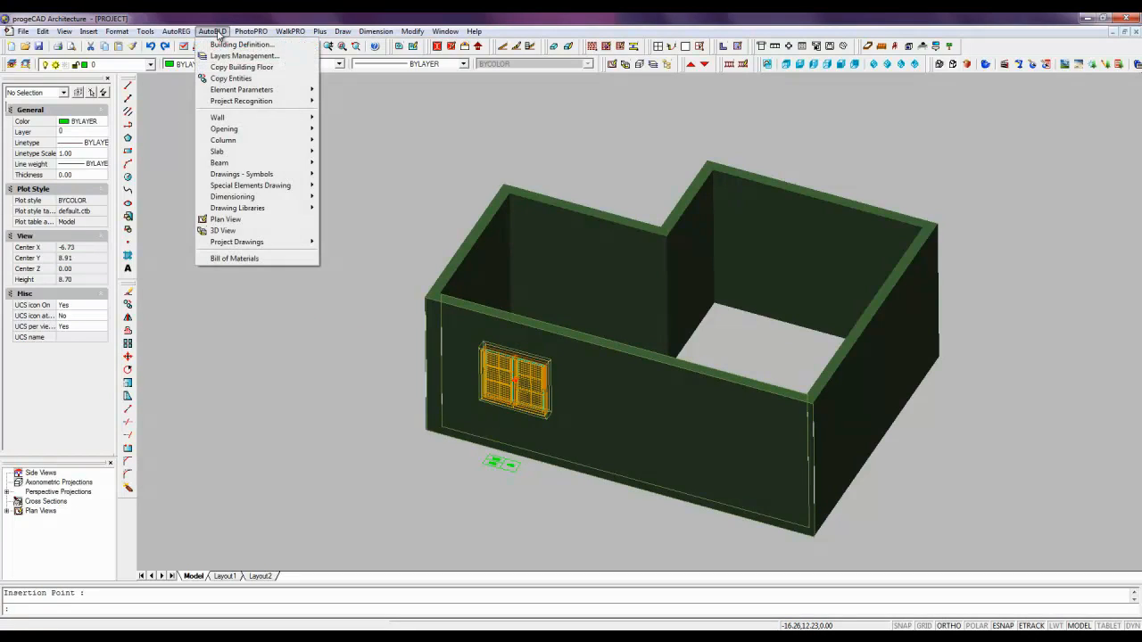
left_click(226, 55)
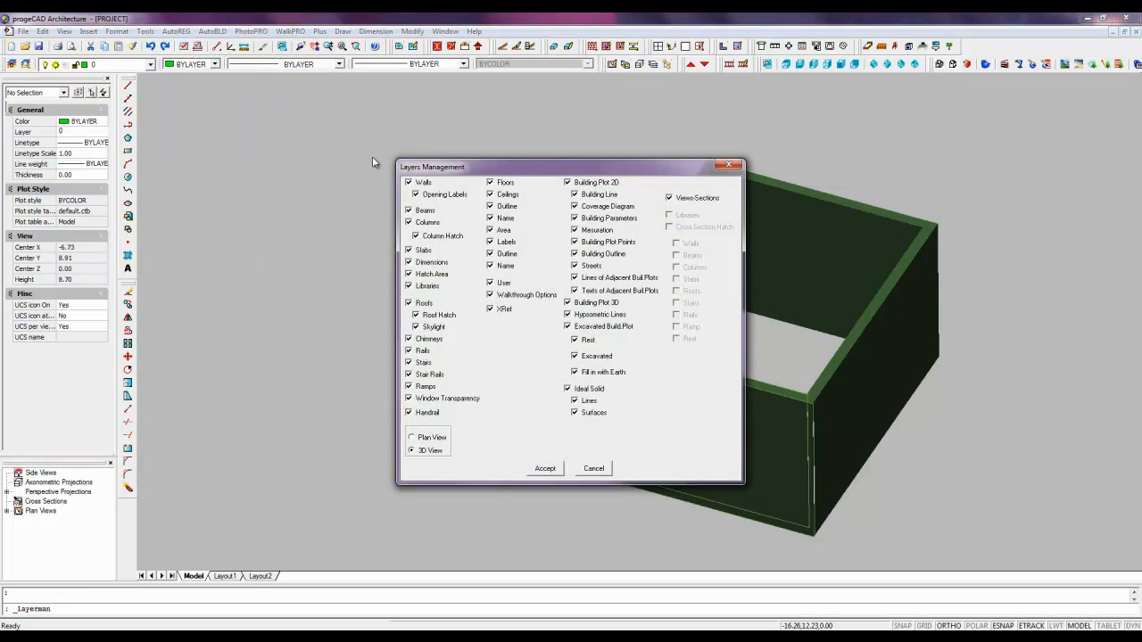
left_click(415, 194)
left_click(544, 467)
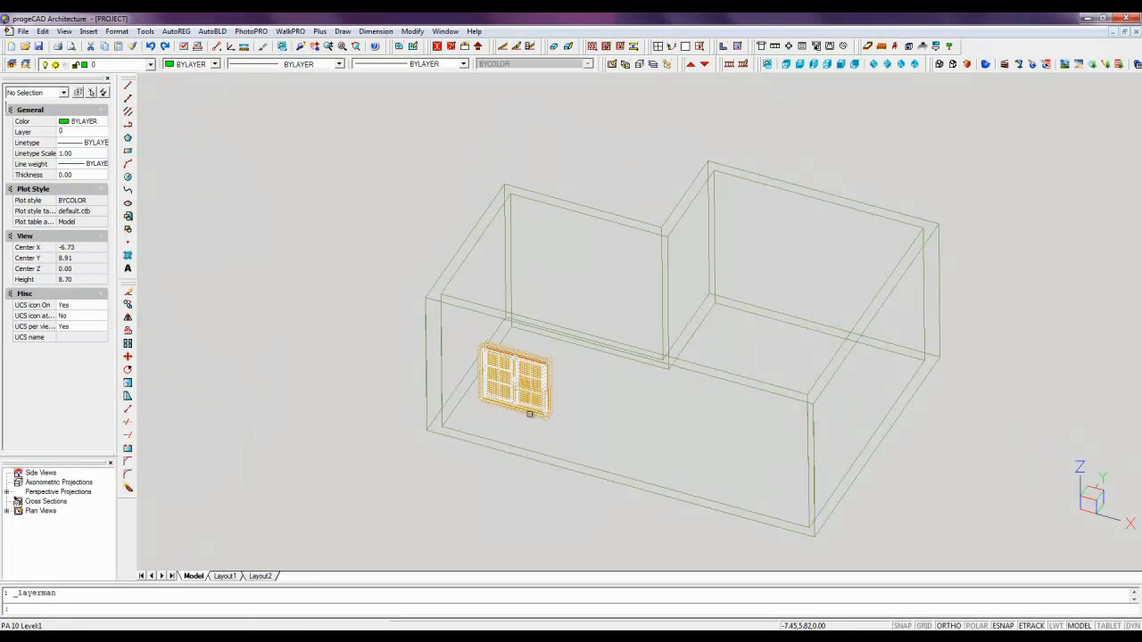
Edit the window's shutter properties to enable the 3D and 2D opening percentages, with 100 for 3D, and accept them.
left_click(528, 412)
double_click(528, 411)
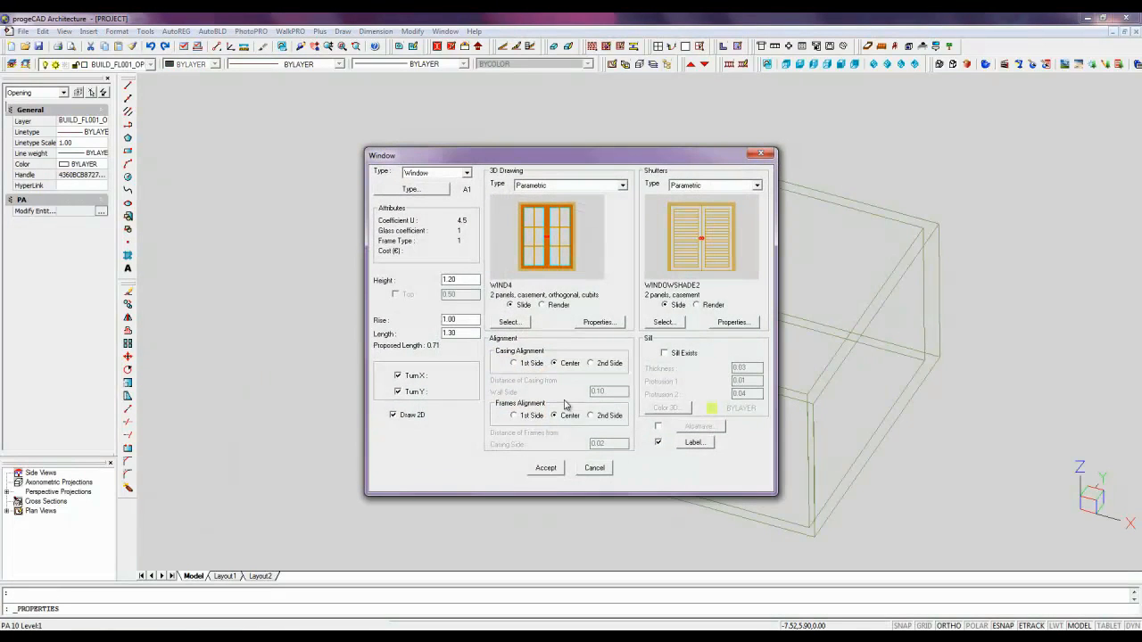
left_click(724, 322)
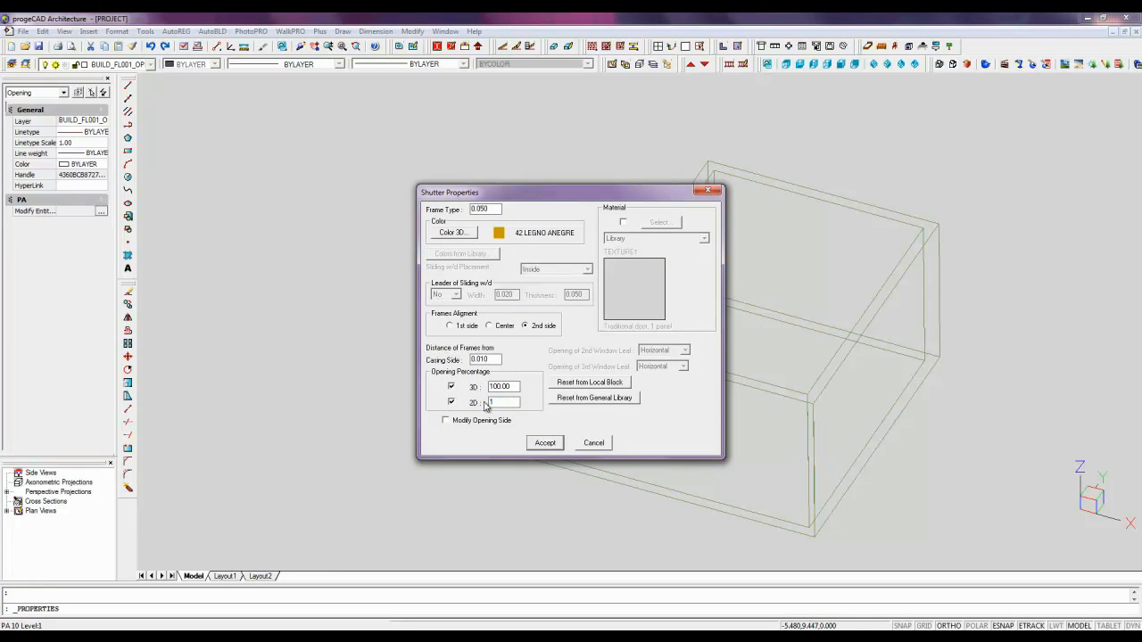
left_click(542, 443)
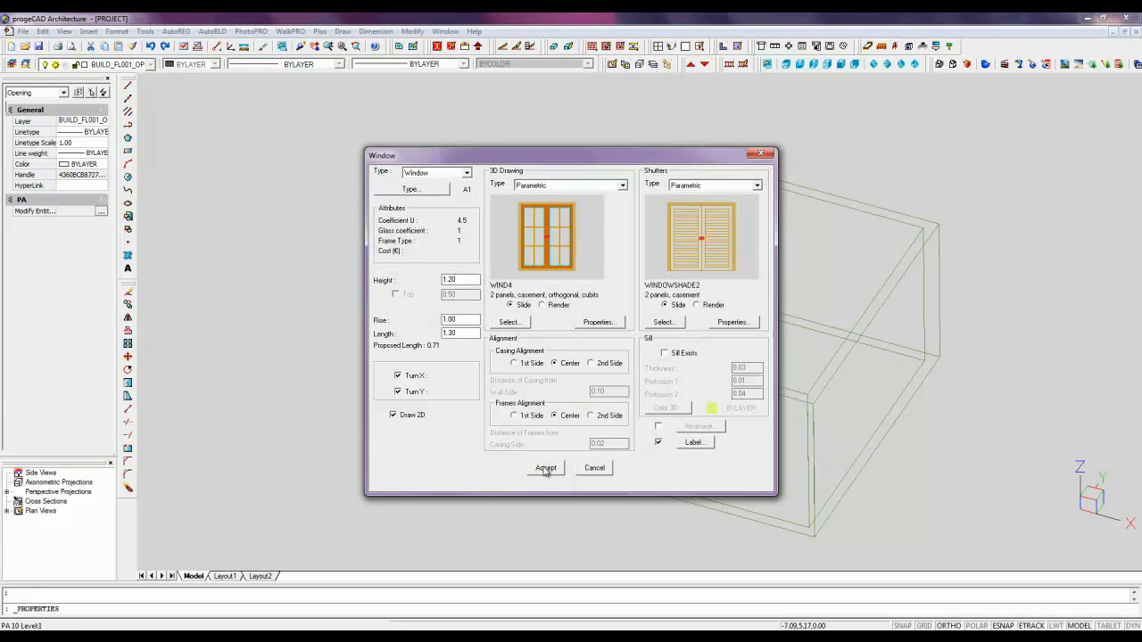
left_click(543, 468)
Copy the shuttered window along the front wall toward the building's near corner.
left_click(540, 416)
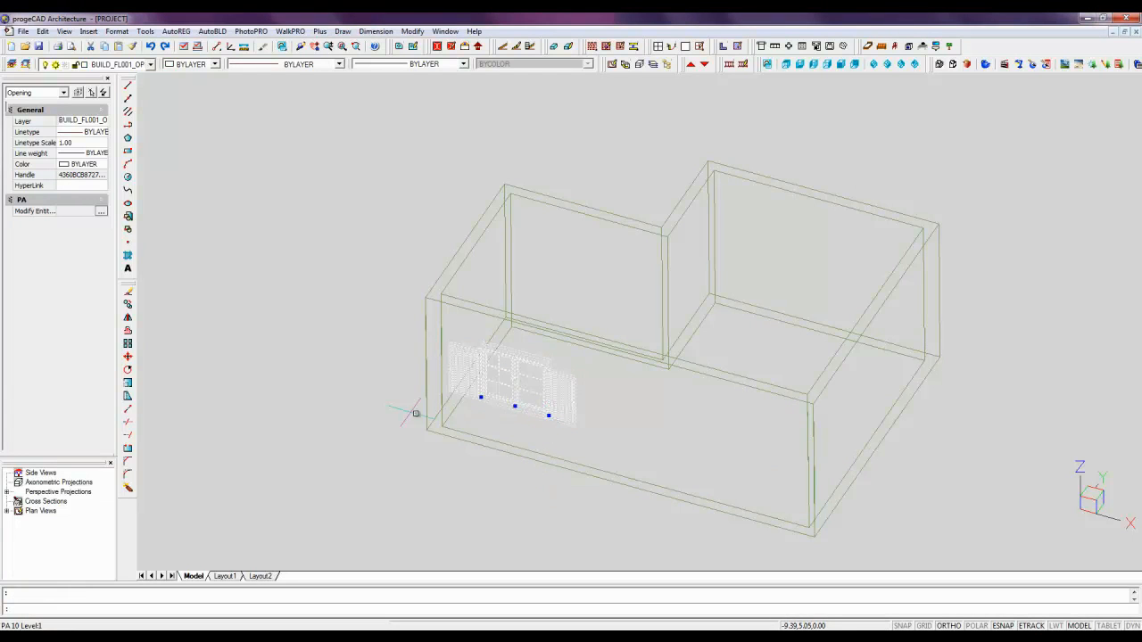
left_click(127, 305)
left_click(486, 470)
left_click(641, 529)
key("Escape")
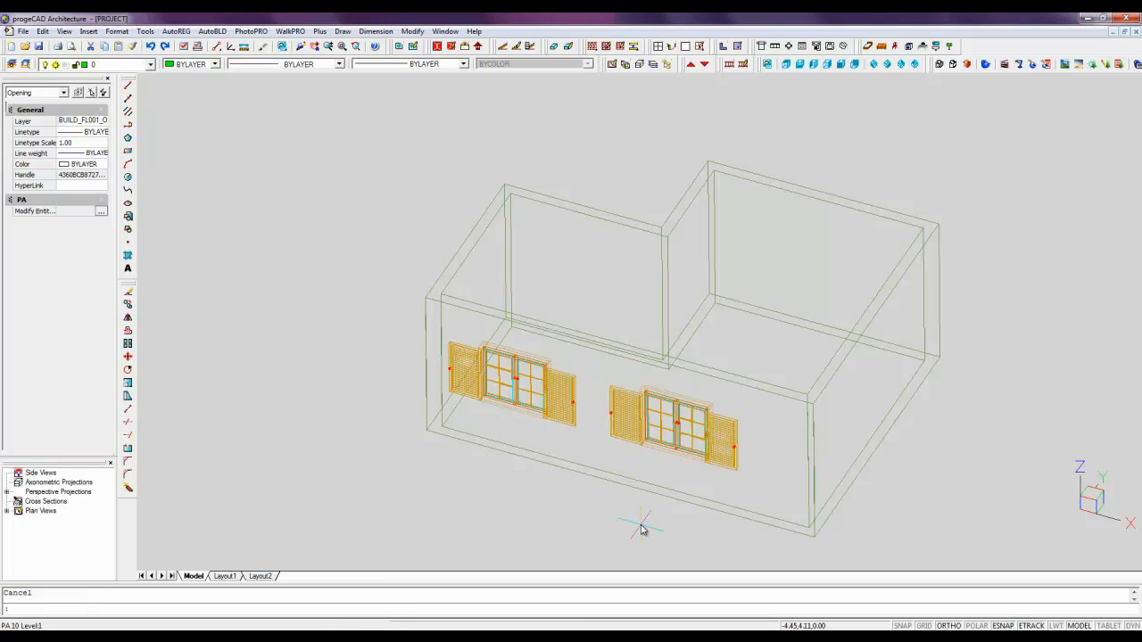
Turn the copied window into a French window by removing its shutters and setting its rise to 0.00 and height to 2.20.
double_click(699, 457)
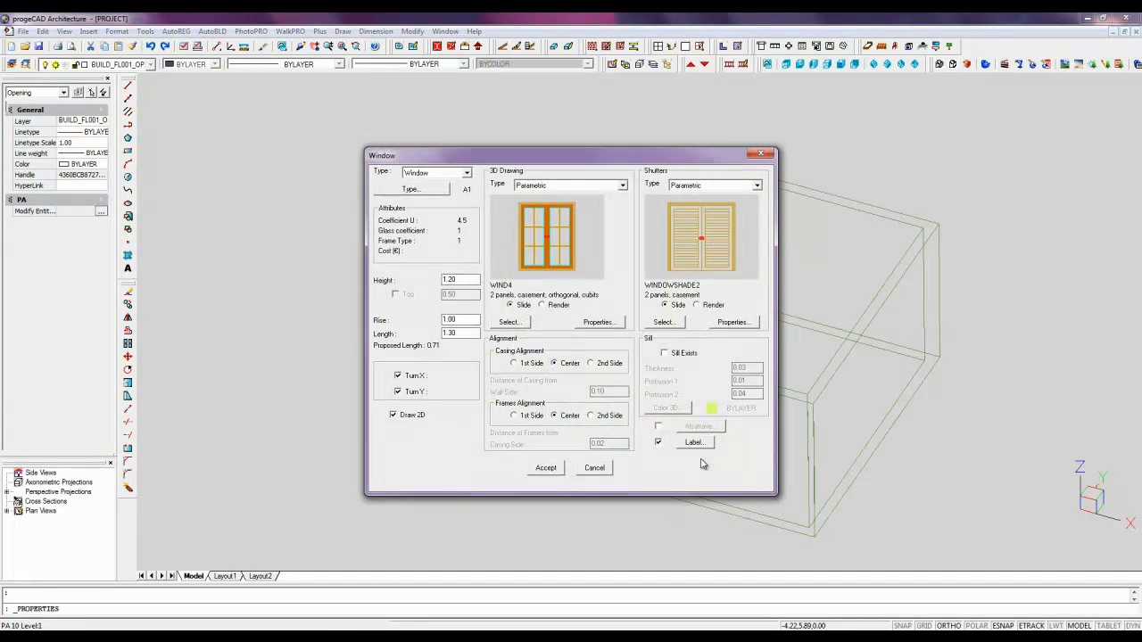
left_click(756, 185)
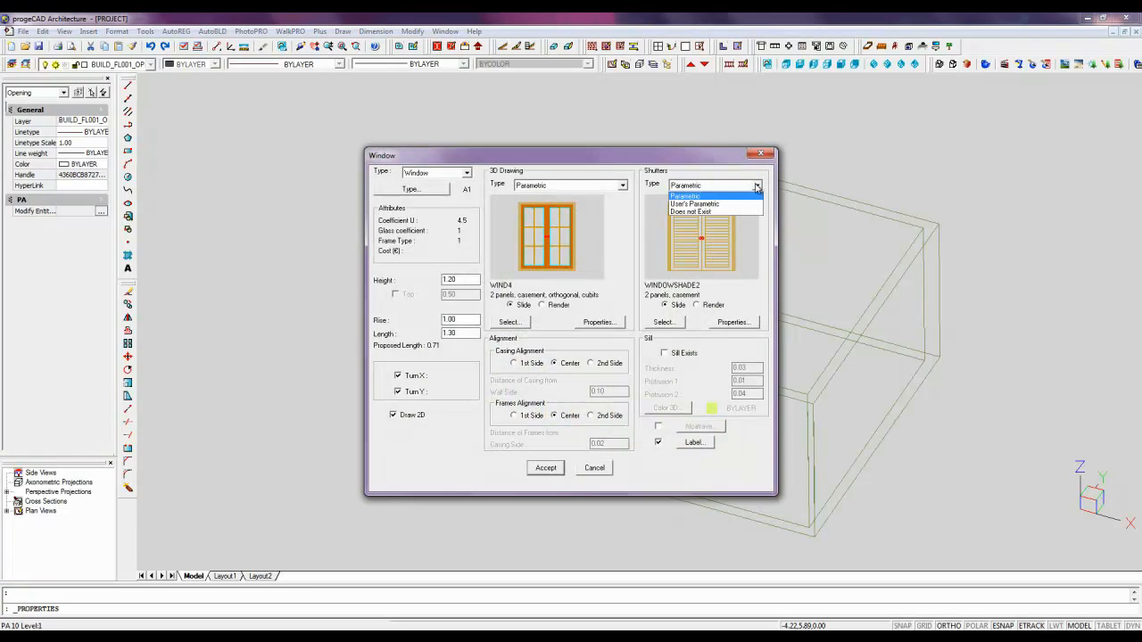
left_click(705, 211)
left_click(463, 320)
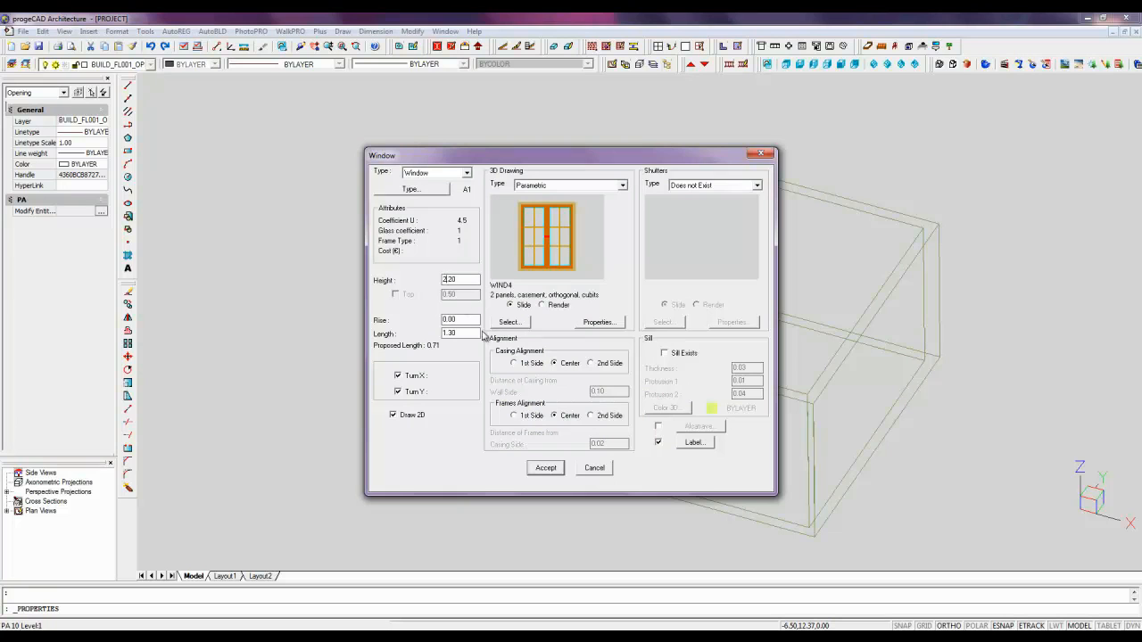
left_click(546, 468)
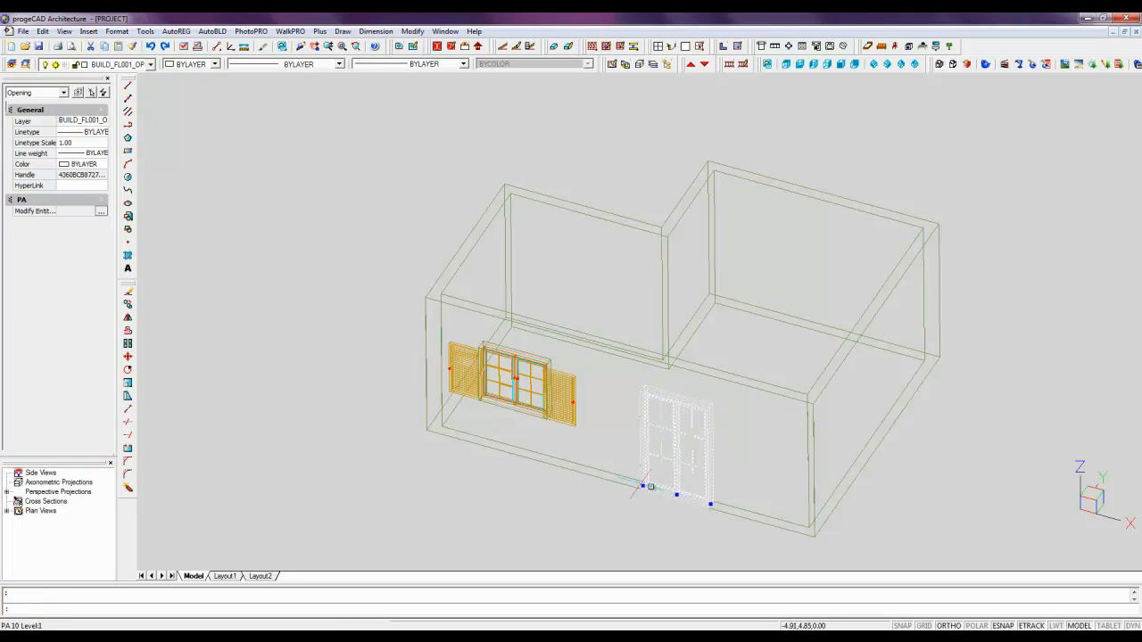
Mirror the French window onto the adjoining side wall about a diagonal line through the near corner, keeping the original.
left_click(128, 318)
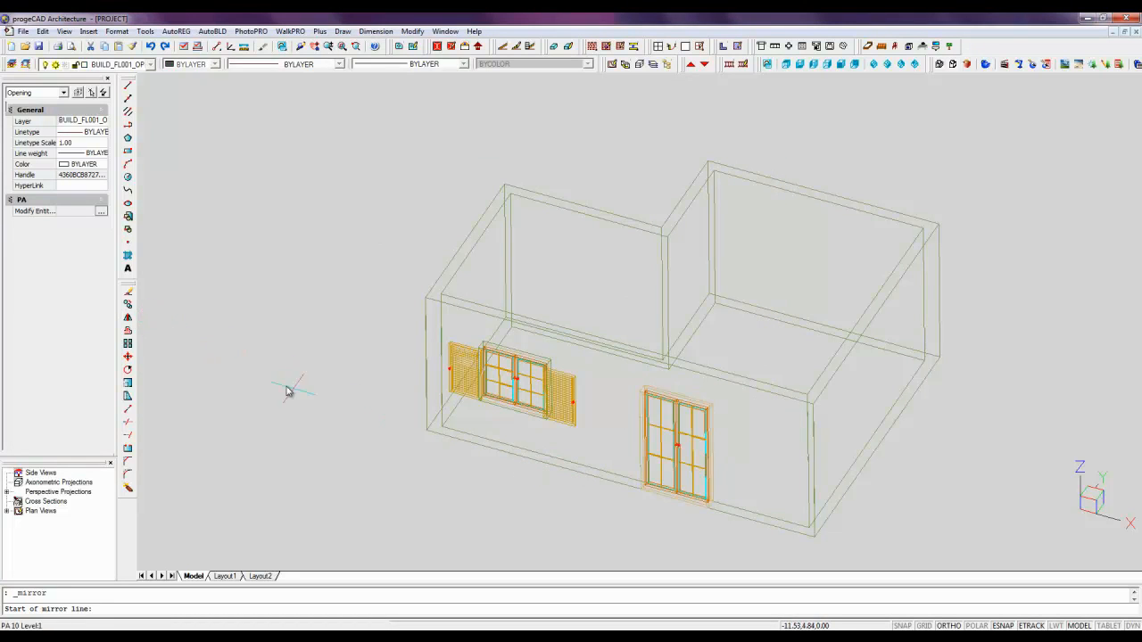
left_click(809, 536)
left_click(807, 531)
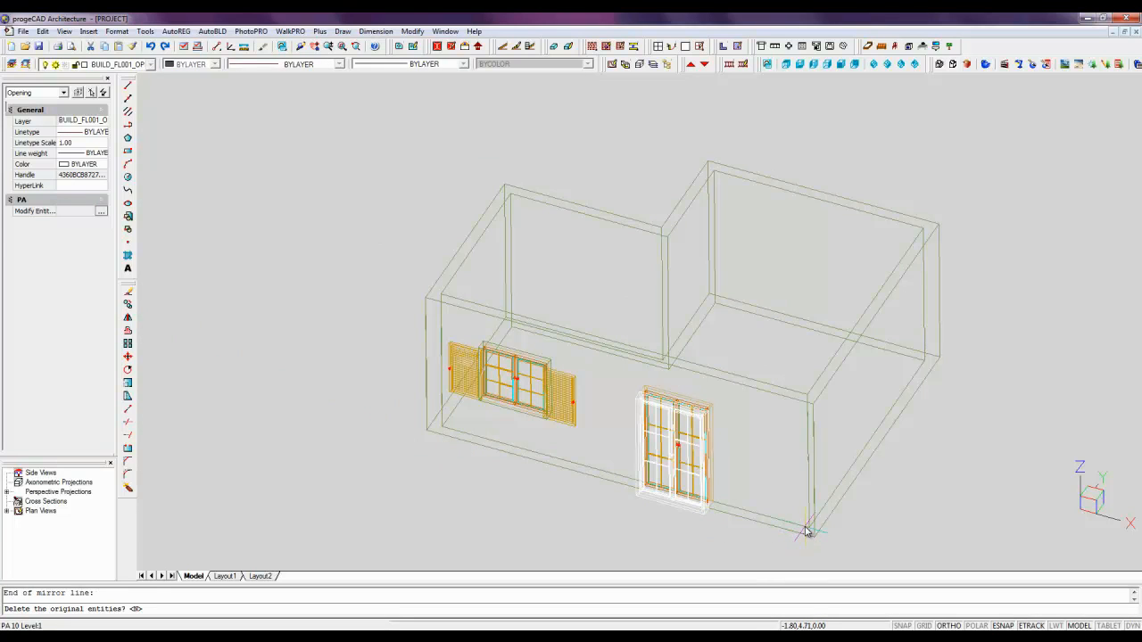
key("Return")
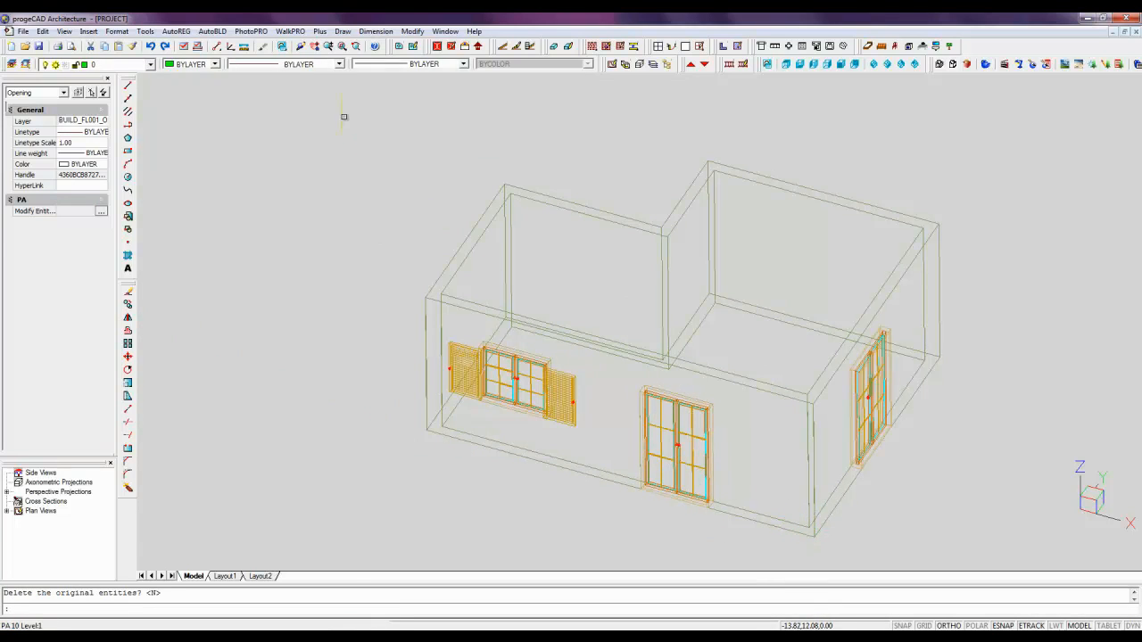
Change the mirrored opening on the side wall to a door with parametric design 10, one panel, casement, orthogonal, solid, 1 adjacent.
left_click(301, 48)
left_click_drag(443, 423, 313, 391)
key("Escape")
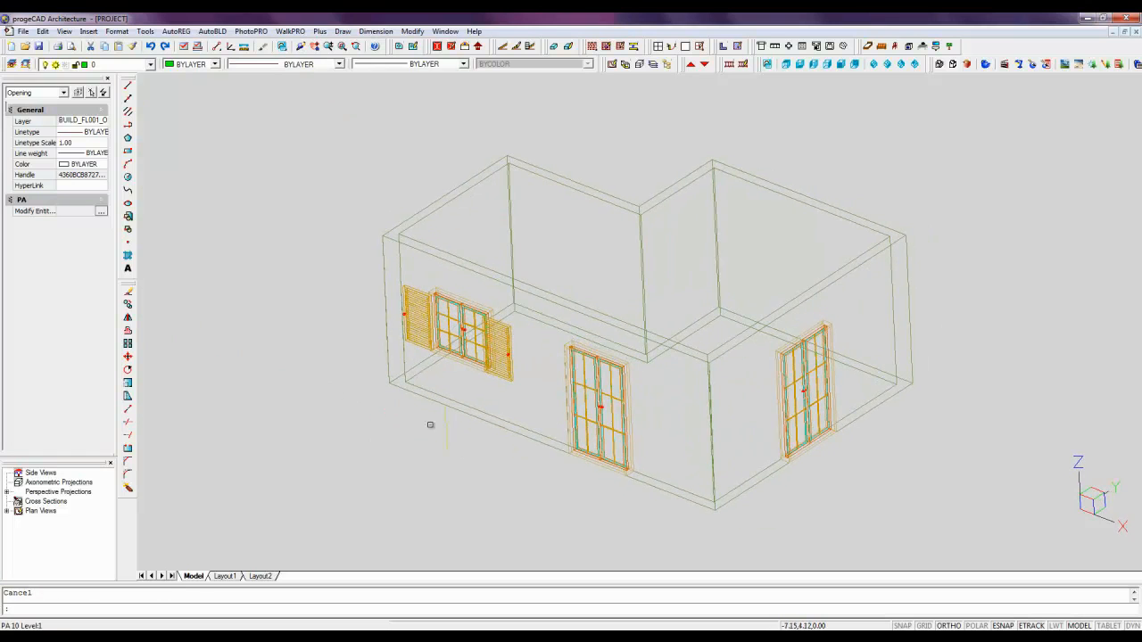
double_click(805, 441)
left_click(466, 172)
left_click(435, 191)
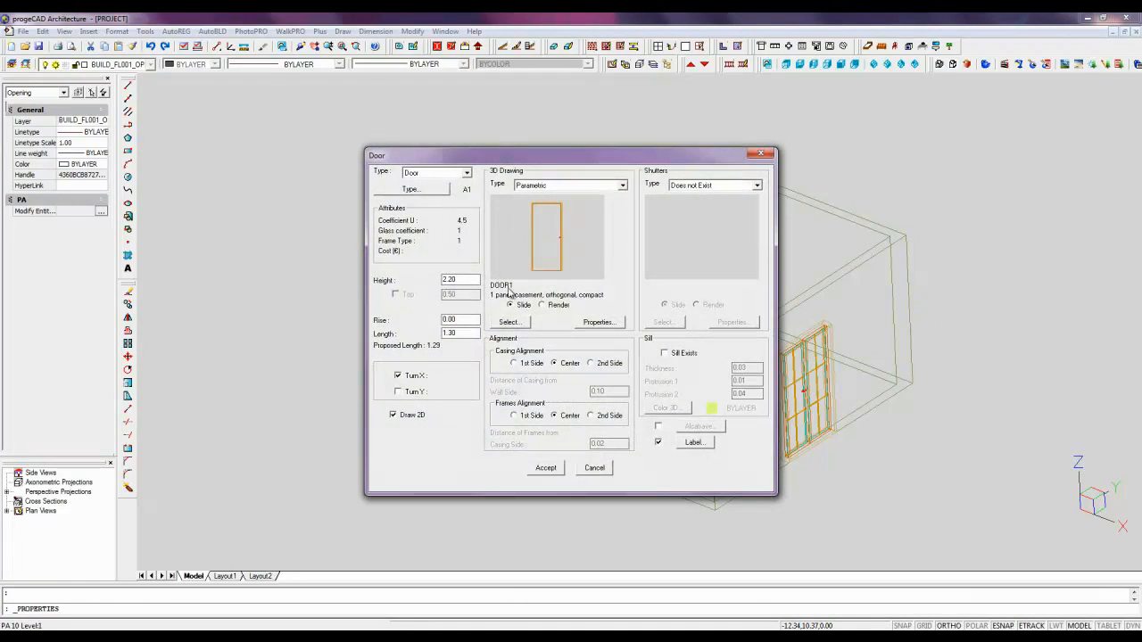
left_click(517, 324)
left_click(612, 429)
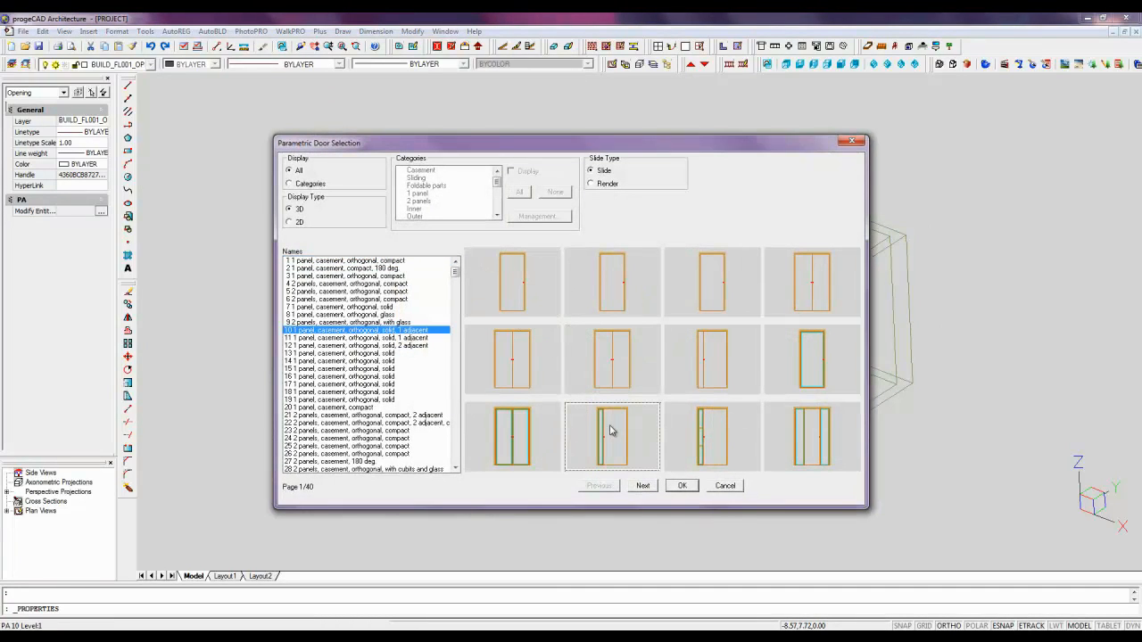
left_click(681, 486)
Give the door the circular LENGTH/HEADER opening label at a scale of 0.600.
left_click(693, 443)
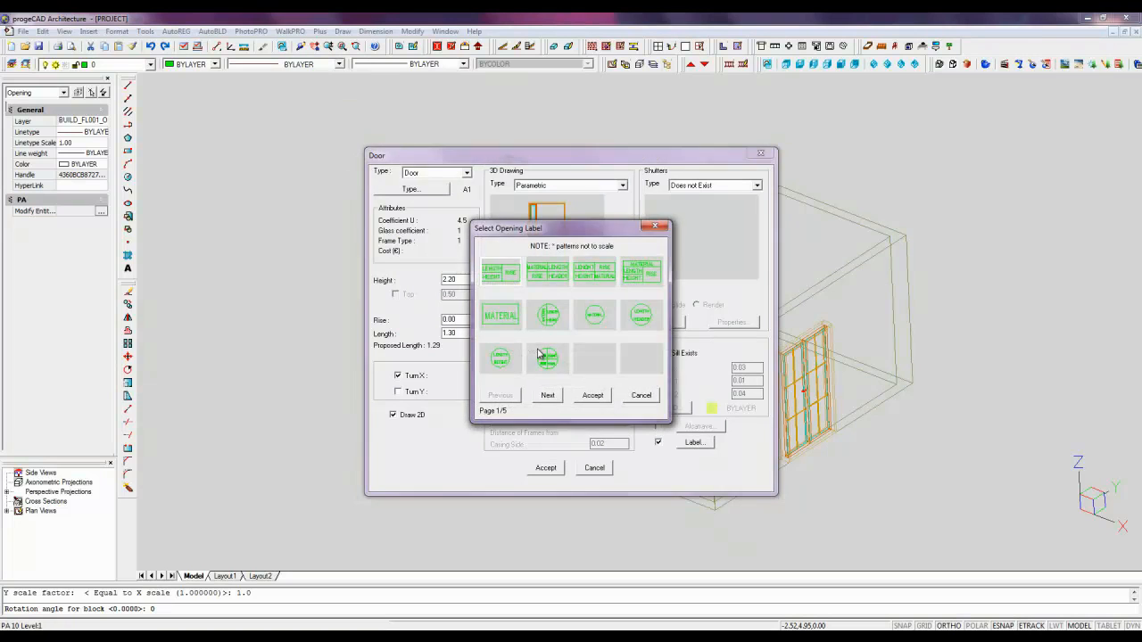
left_click(641, 318)
left_click(592, 395)
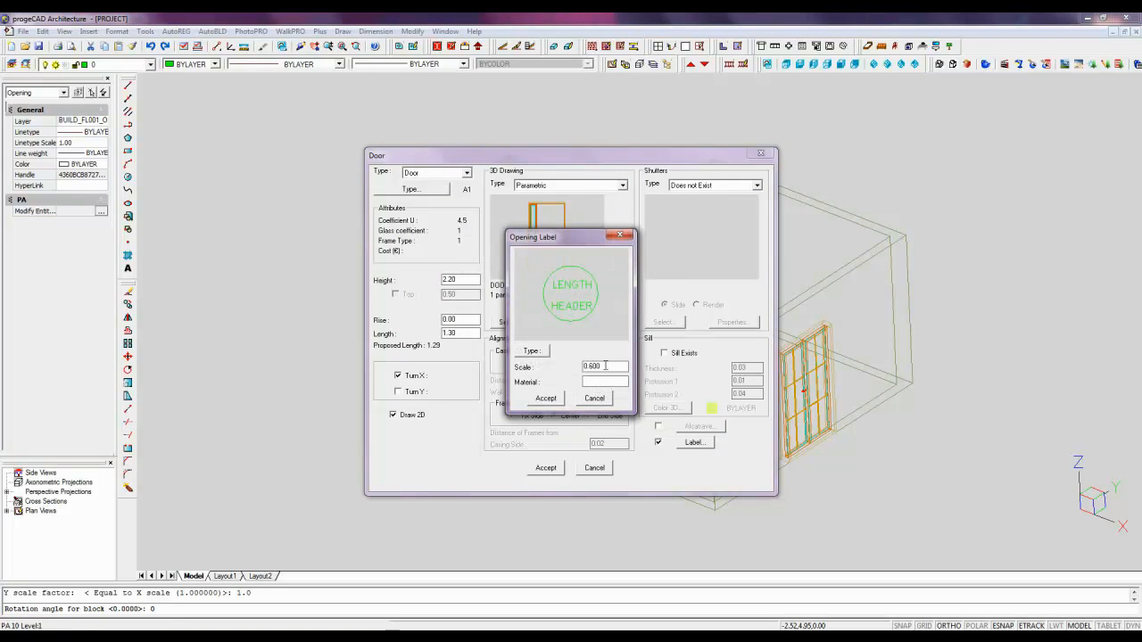
left_click(545, 398)
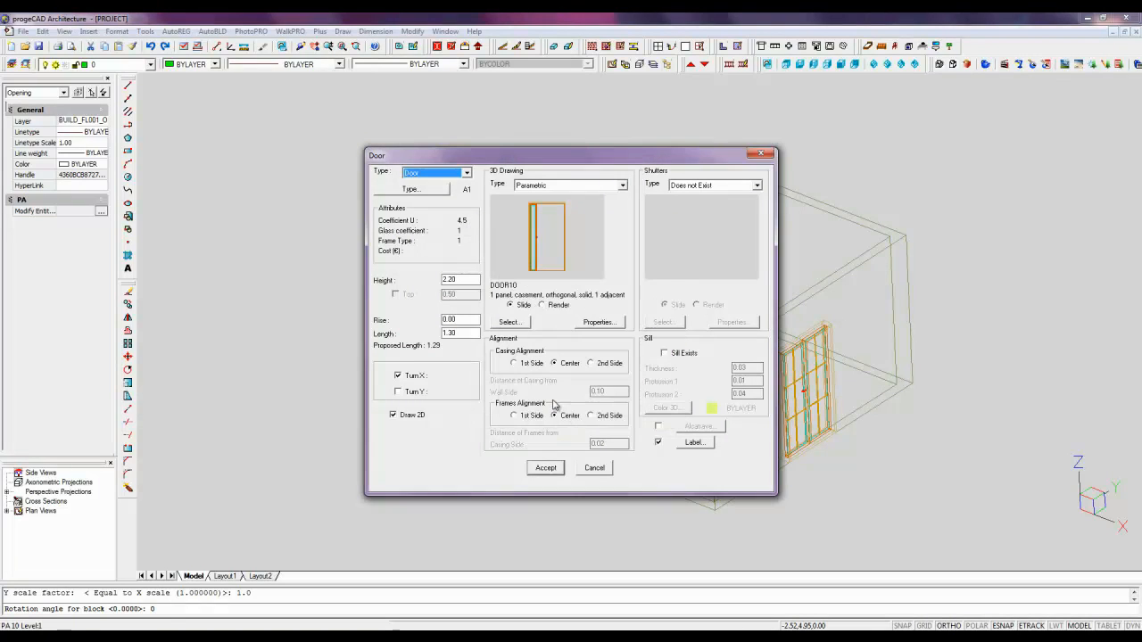
Set the door's length to 1.00, accept the door settings and pick the side from which the length changes.
left_click(464, 333)
left_click(546, 474)
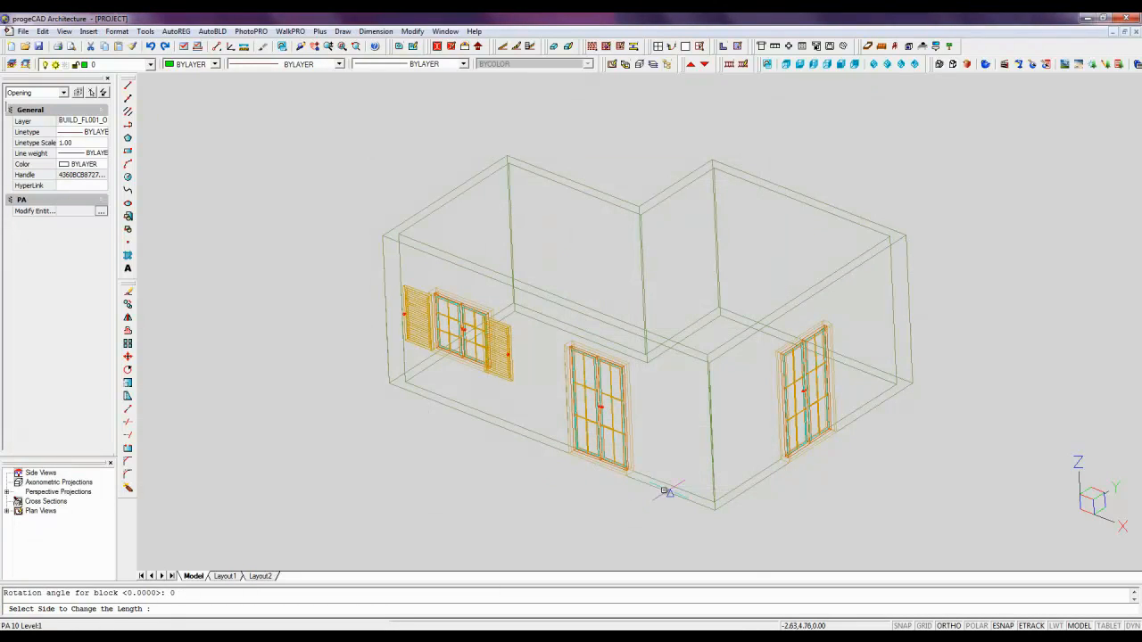
left_click(826, 464)
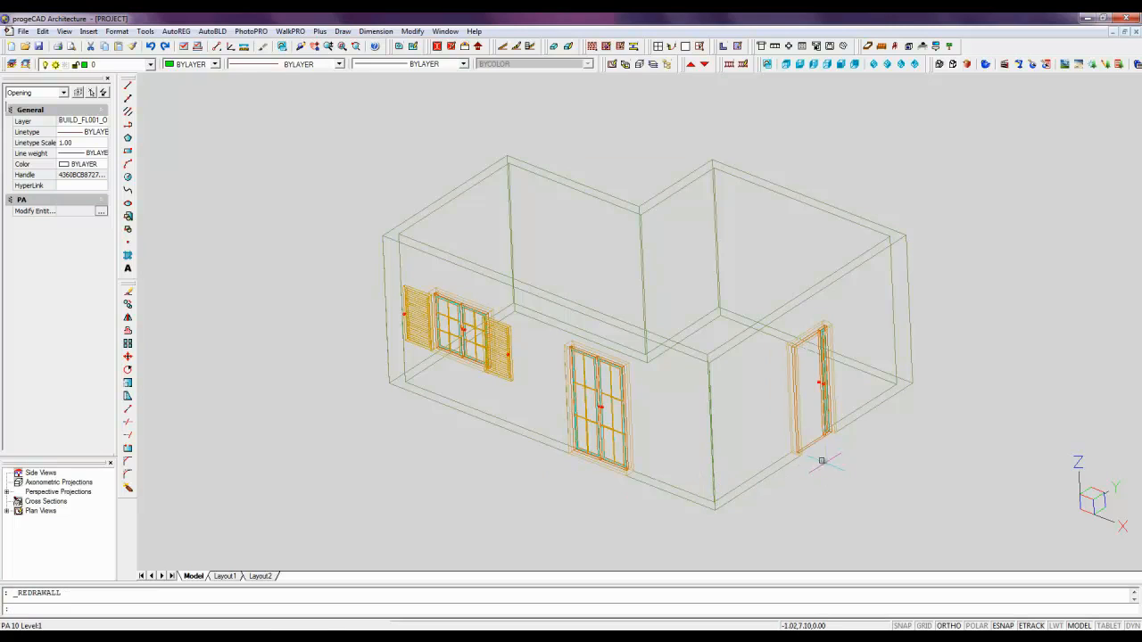
In plan view, stretch the front wall outward together with its two windows and labels to enlarge the building.
left_click(612, 64)
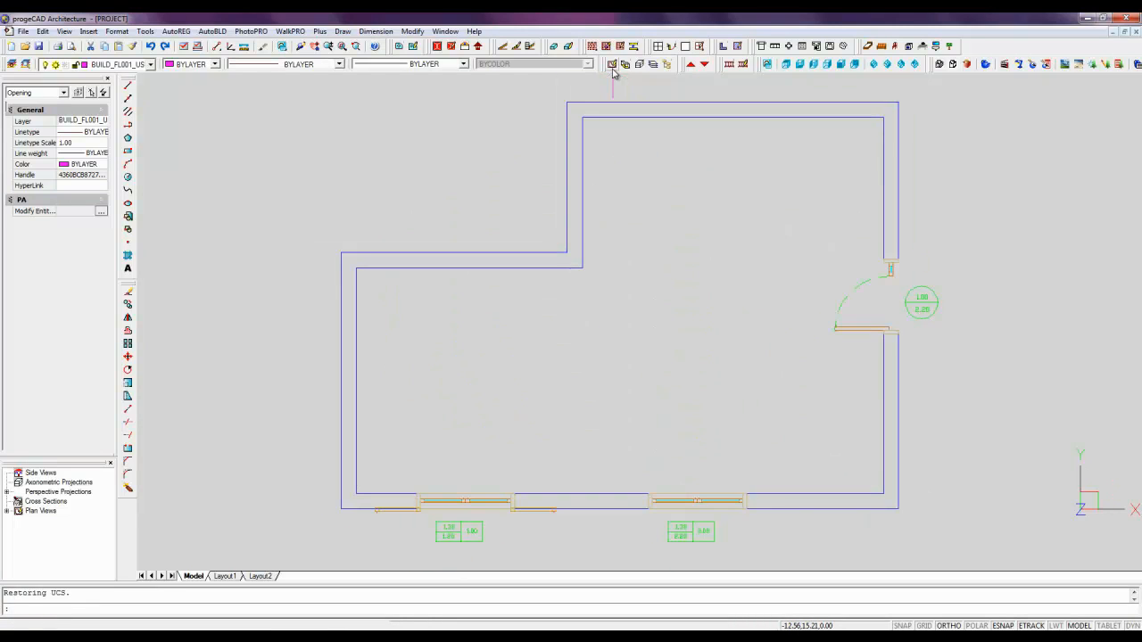
scroll(622, 171, "down", 2)
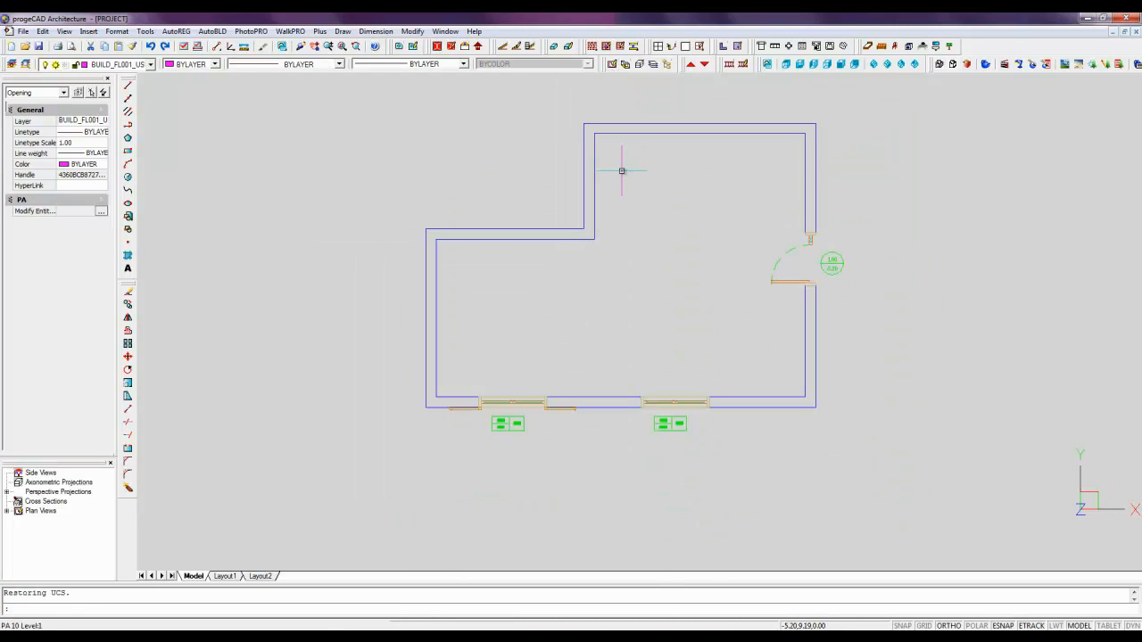
left_click(127, 396)
left_click(881, 351)
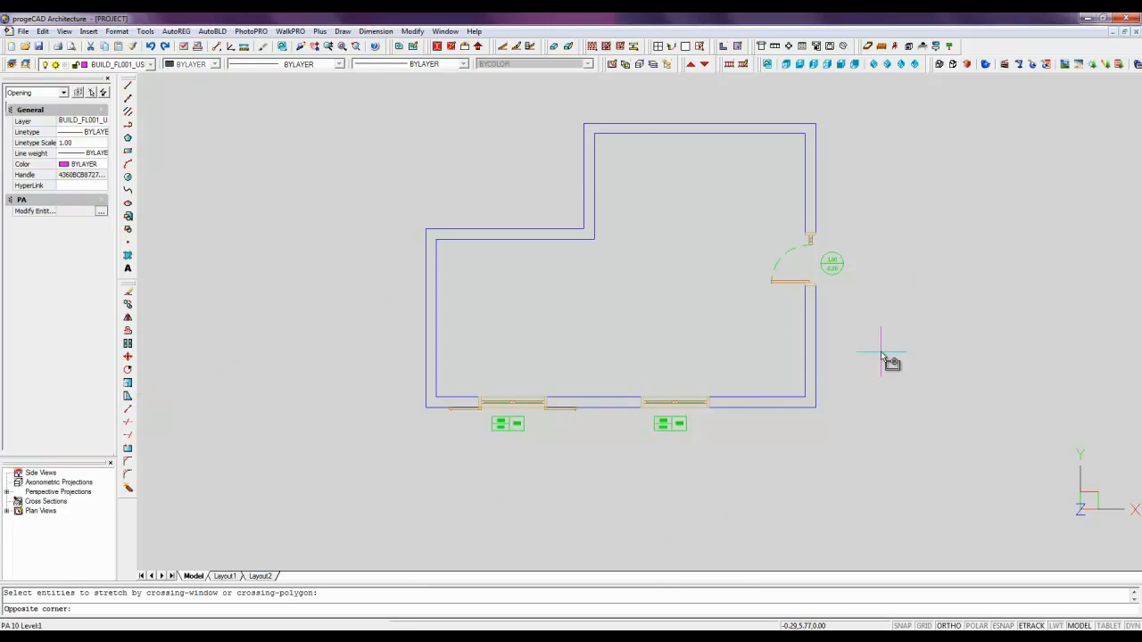
left_click(383, 481)
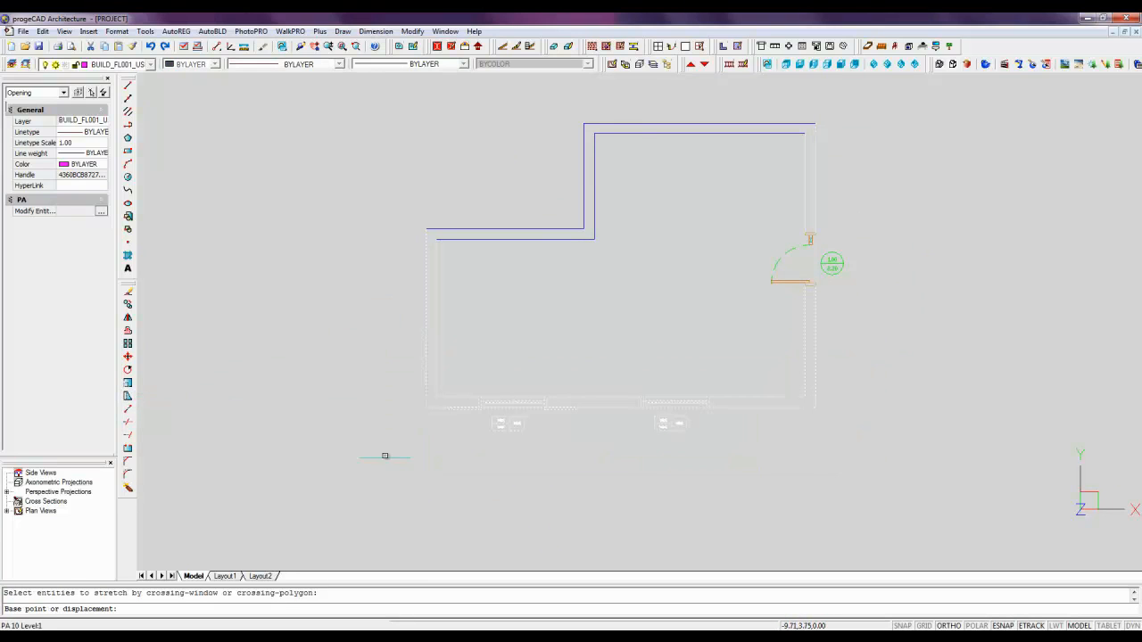
left_click(400, 387)
left_click(394, 410)
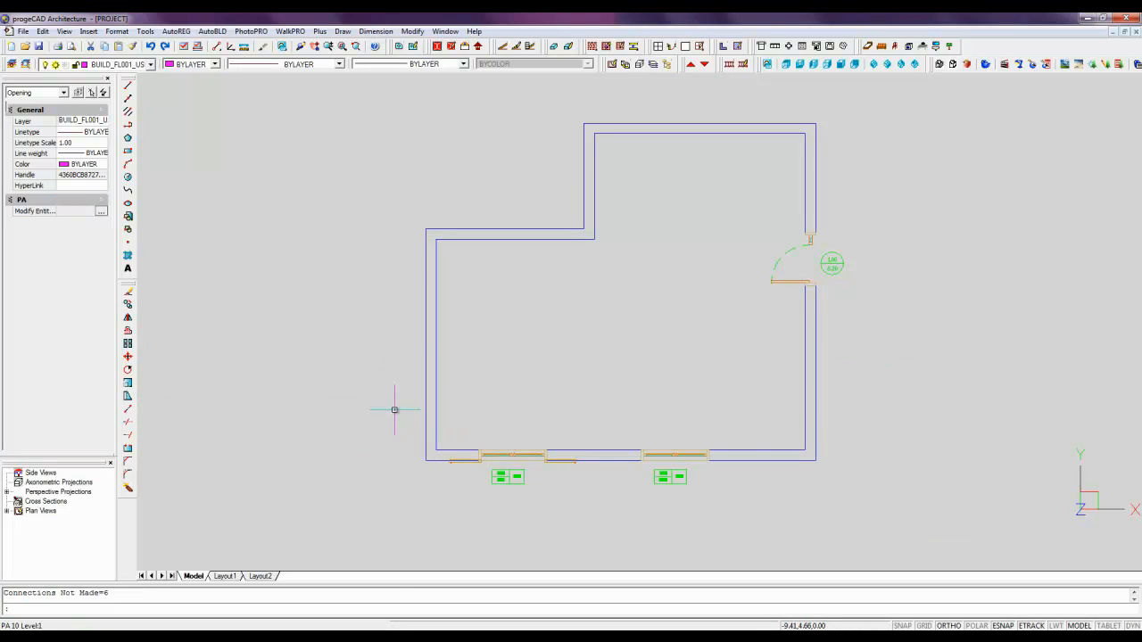
Return to the 3D view and display the building shaded.
left_click(625, 65)
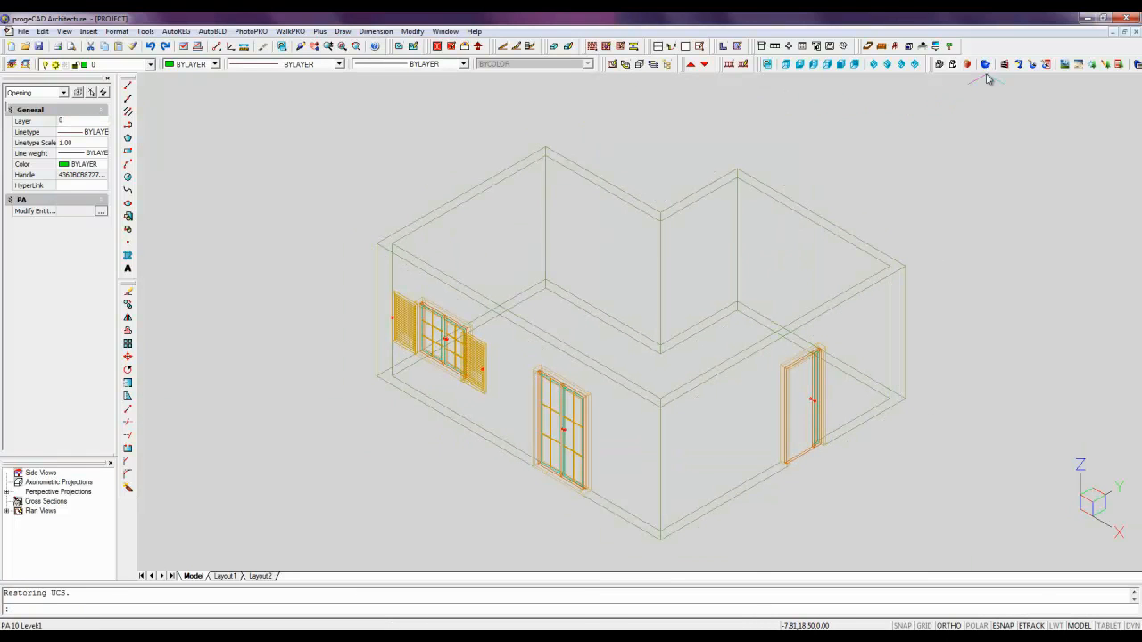
left_click(987, 66)
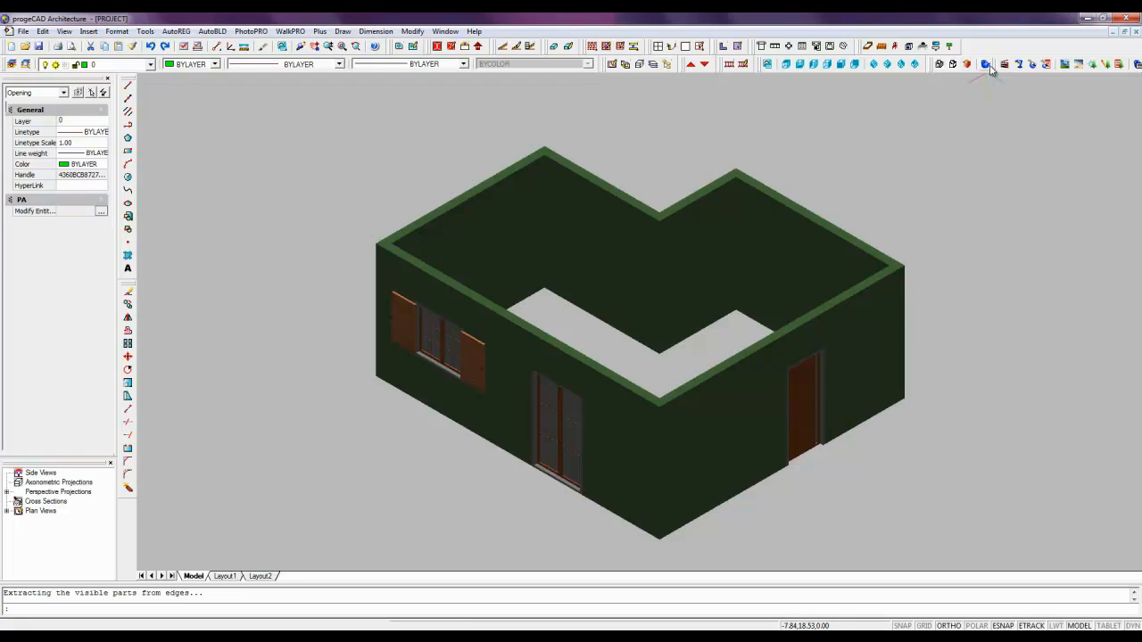